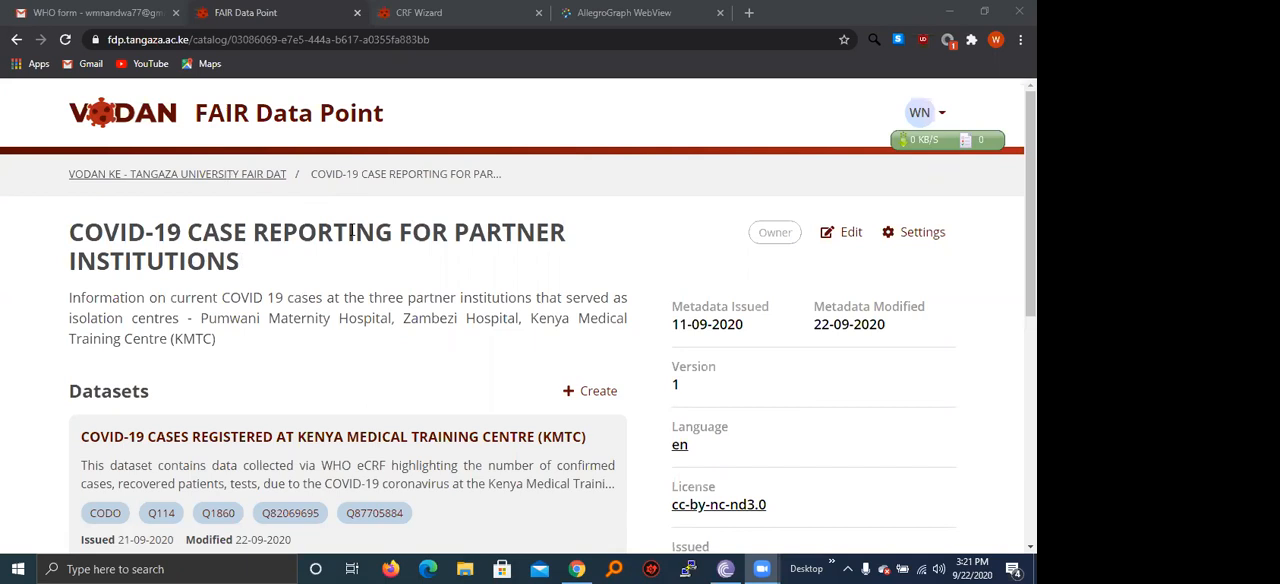
# Examine the COVID-19 case reporting catalog's datasets and metadata, including its JSON-LD version.
pyautogui.scroll(-2, 430, 285)
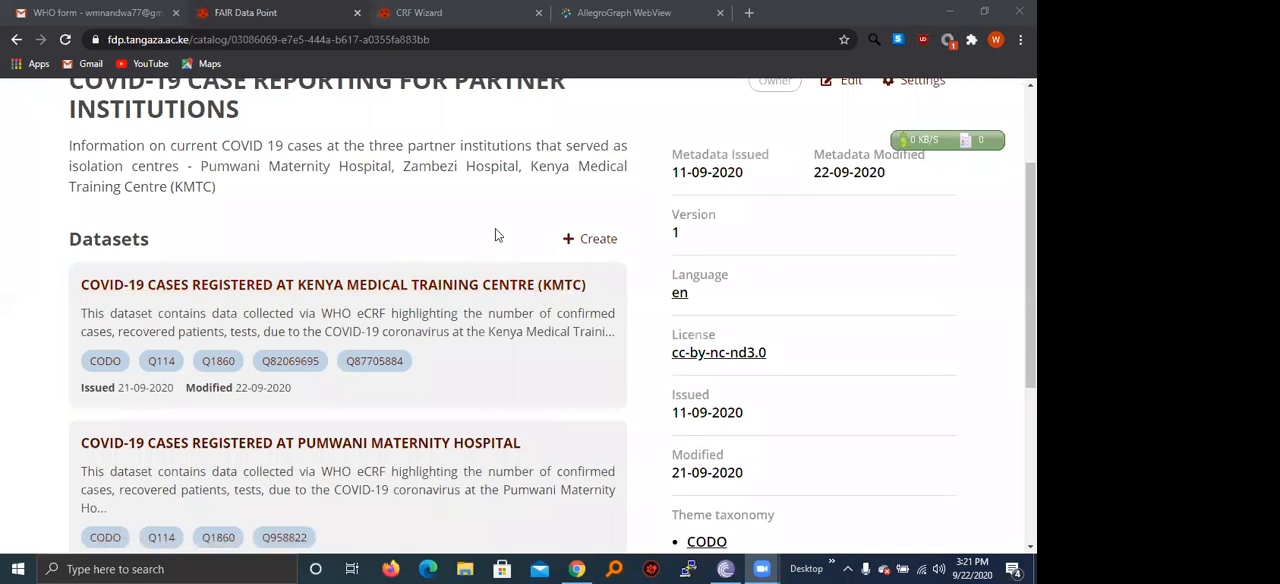
pyautogui.scroll(-2, 502, 222)
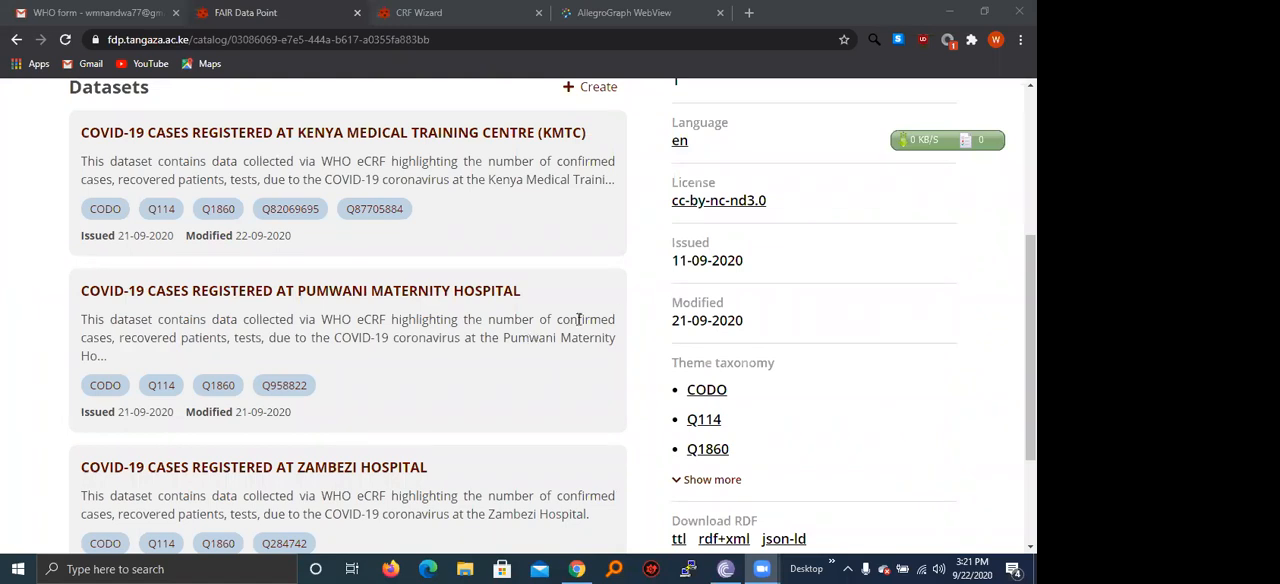
pyautogui.scroll(-1, 600, 310)
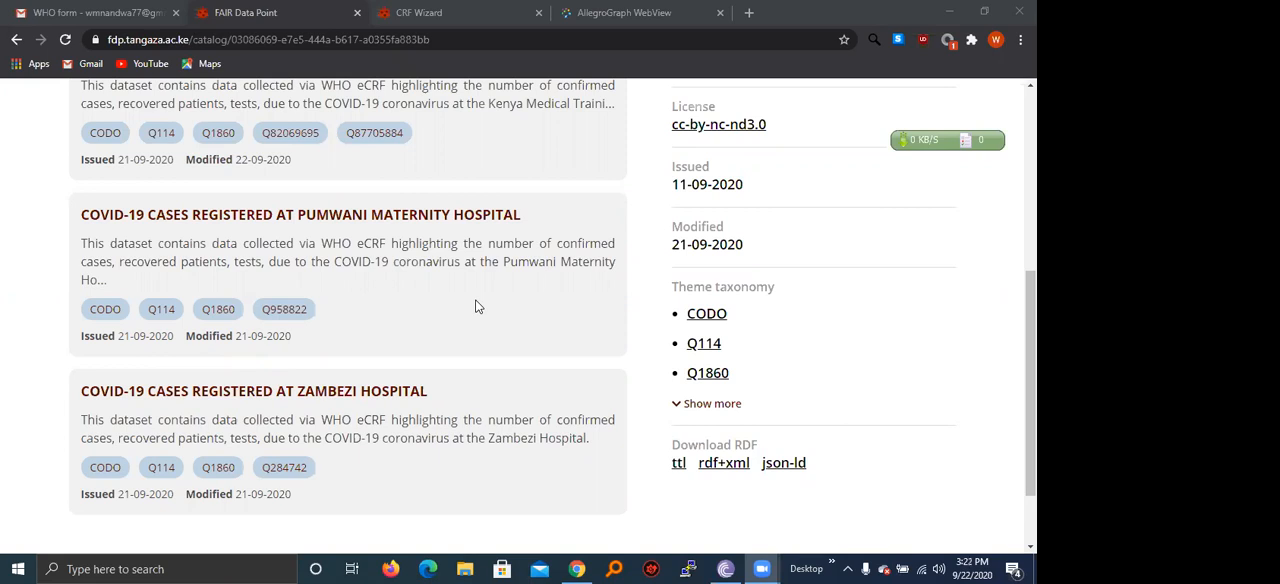
pyautogui.scroll(-1, 510, 284)
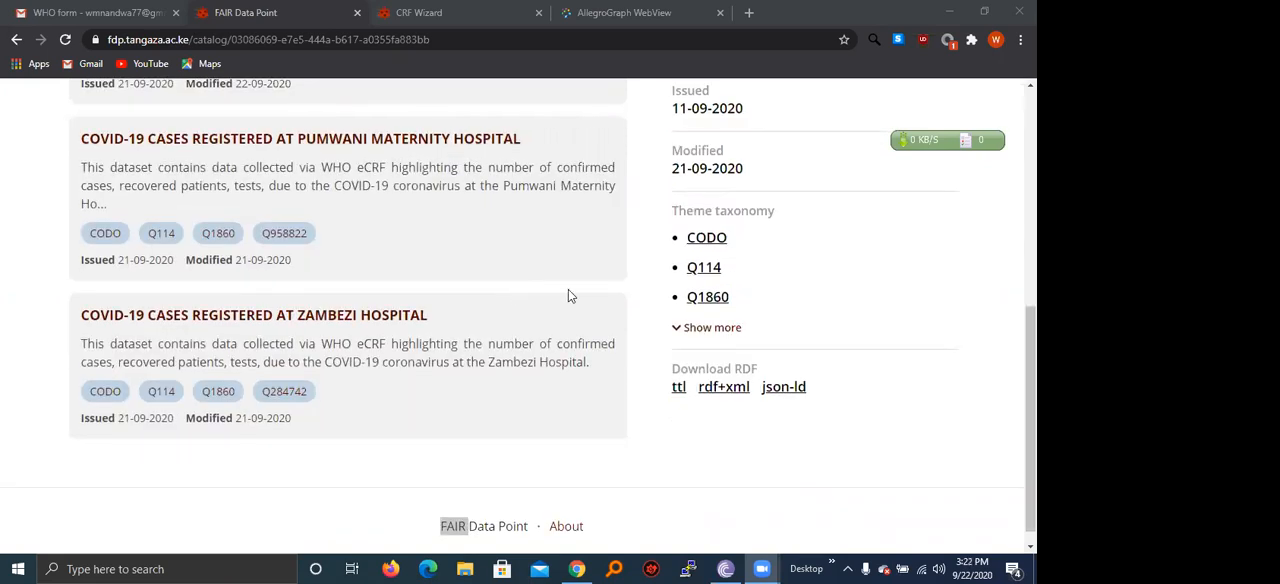
pyautogui.scroll(2, 568, 289)
pyautogui.scroll(2, 665, 250)
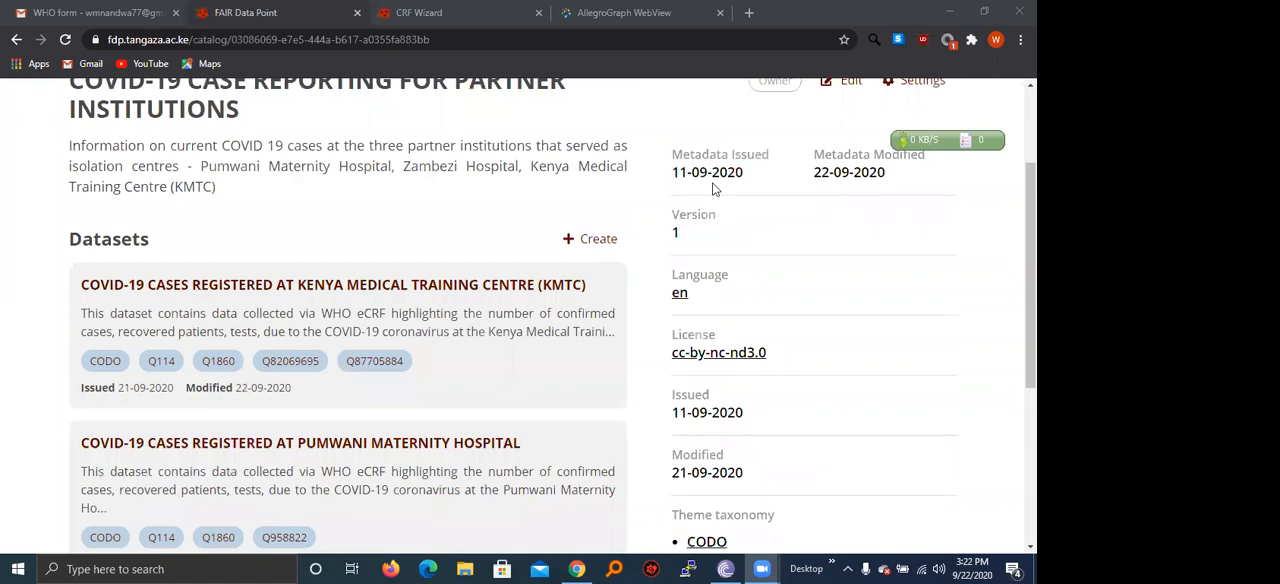
pyautogui.scroll(1, 760, 200)
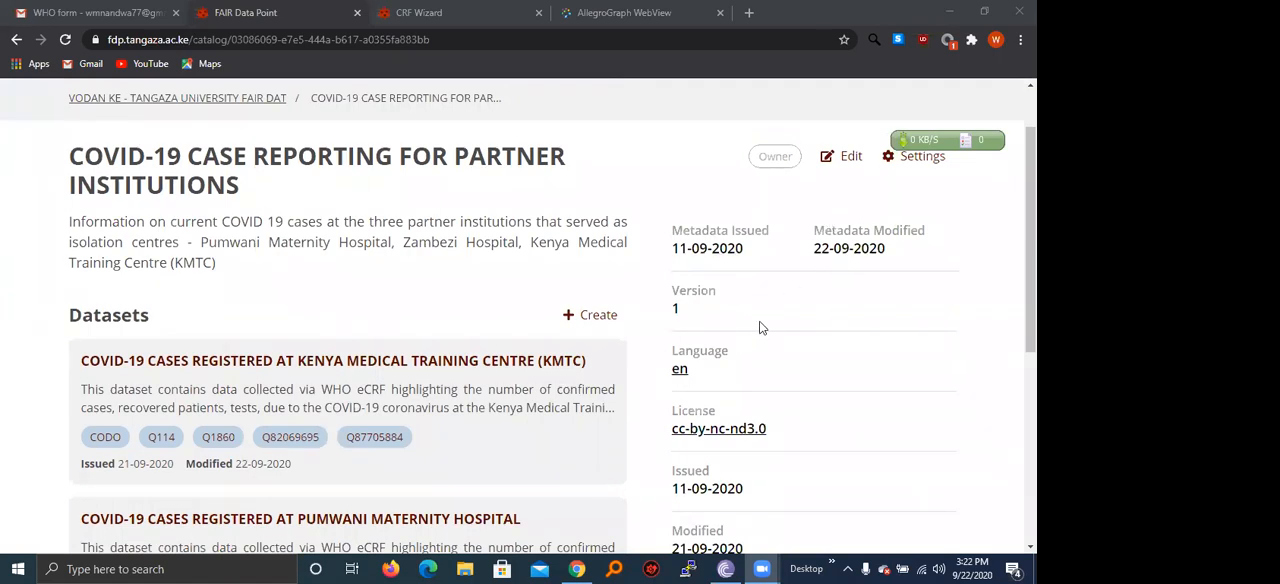
pyautogui.scroll(-1, 758, 325)
pyautogui.scroll(-2, 755, 386)
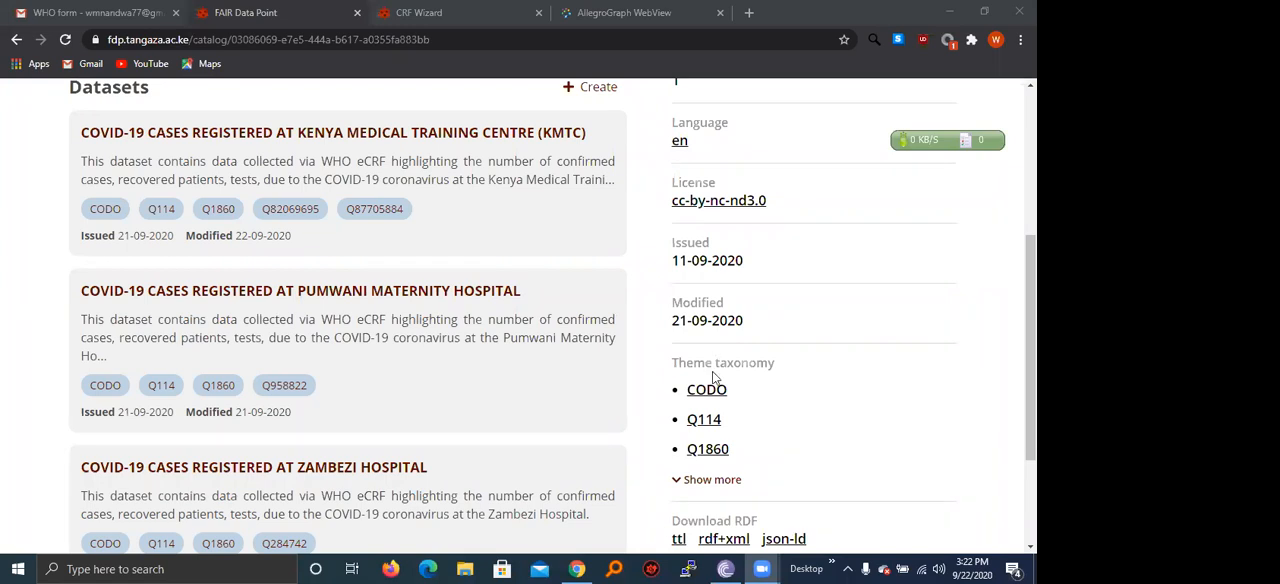
pyautogui.click(783, 540)
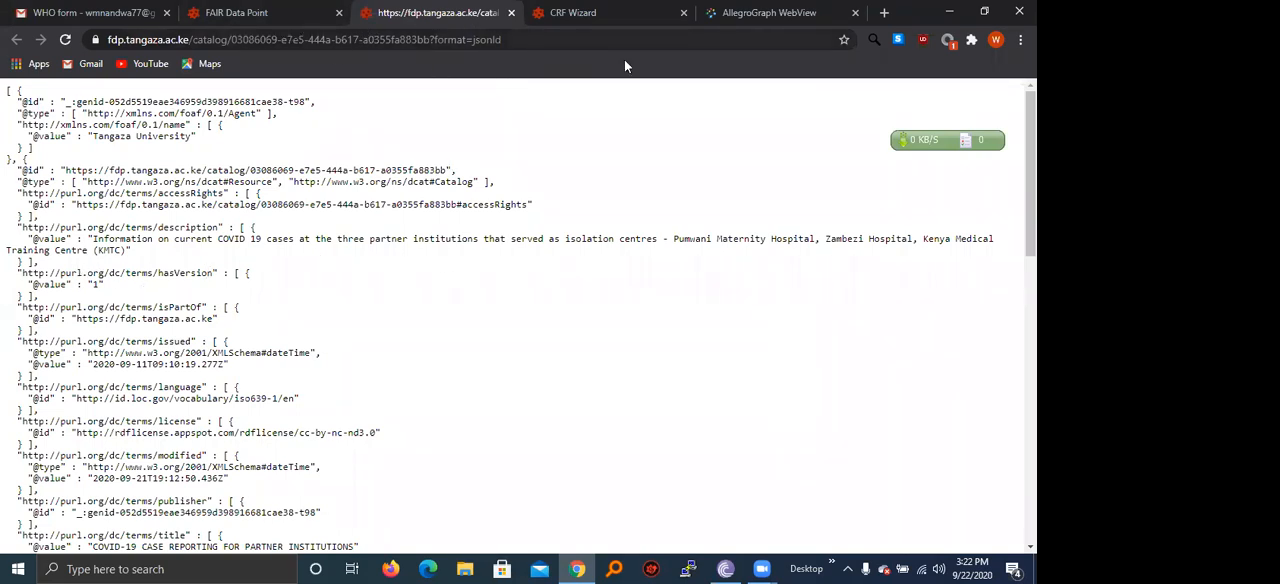
# Switch to CRF Wizard to view the available CRF templates, and look over the WHO case record form in Gmail.
pyautogui.click(600, 13)
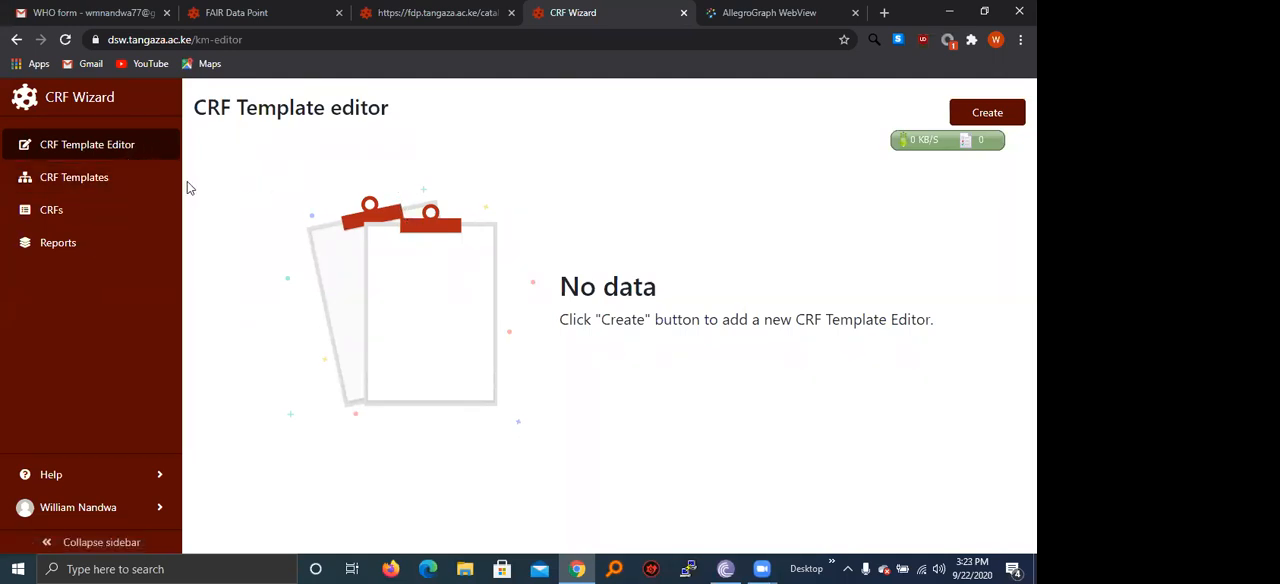
pyautogui.click(130, 187)
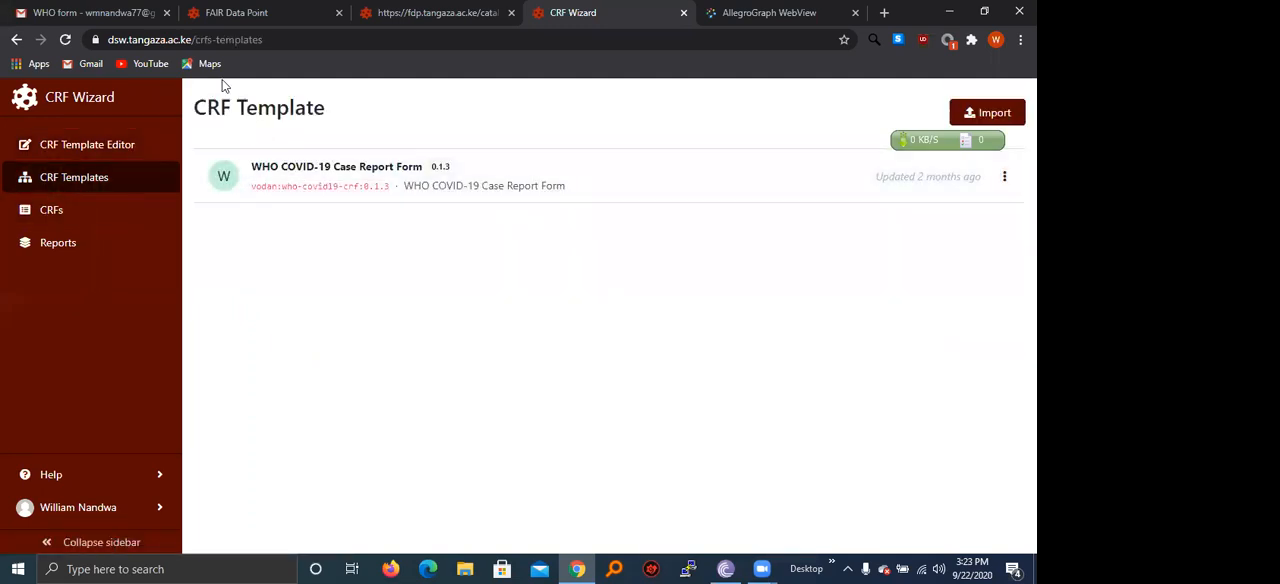
pyautogui.click(100, 12)
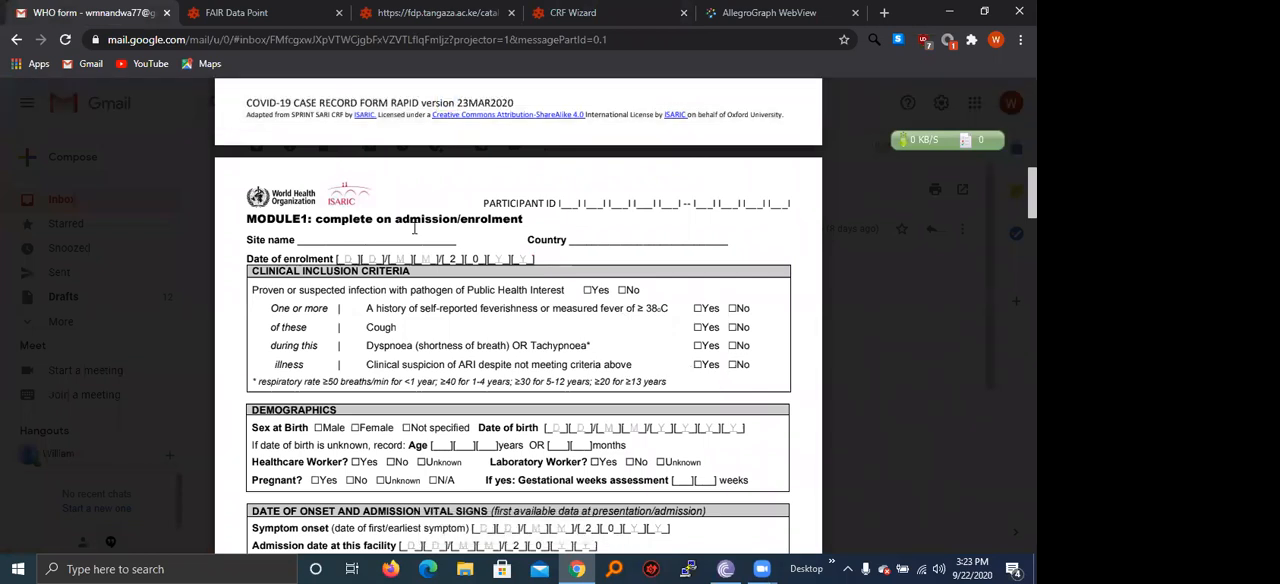
pyautogui.scroll(-1, 712, 382)
pyautogui.click(283, 14)
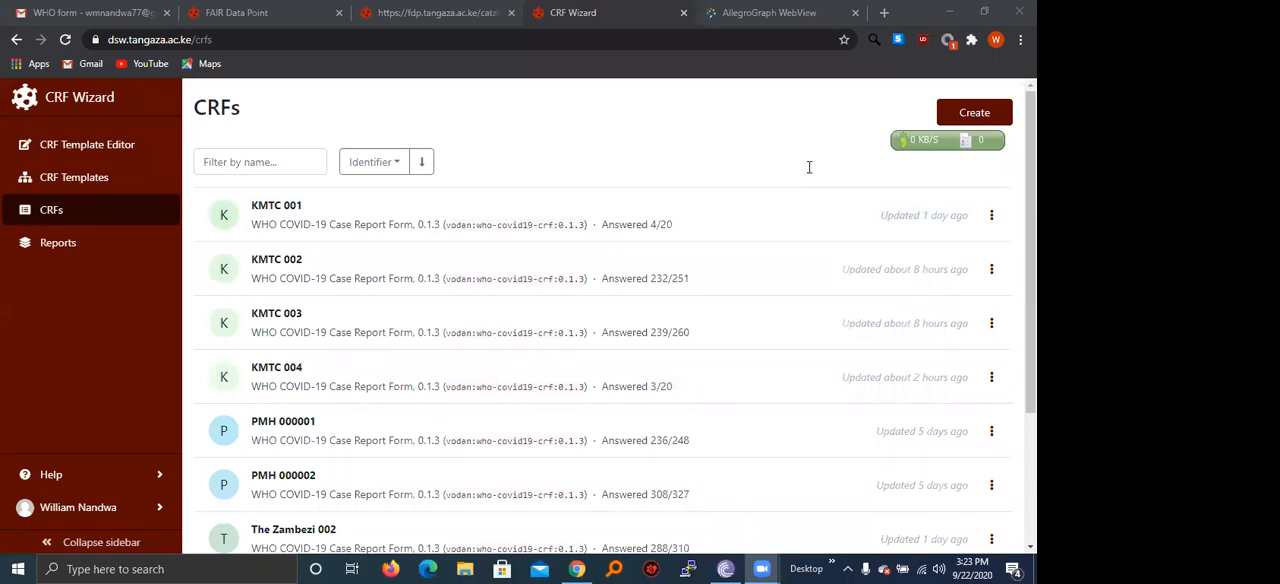
# Create a CRF in CRF Wizard with identifier KMTC 004 based on the WHO COVID-19 Case Report Form 0.1.3 template.
pyautogui.click(974, 112)
pyautogui.click(645, 177)
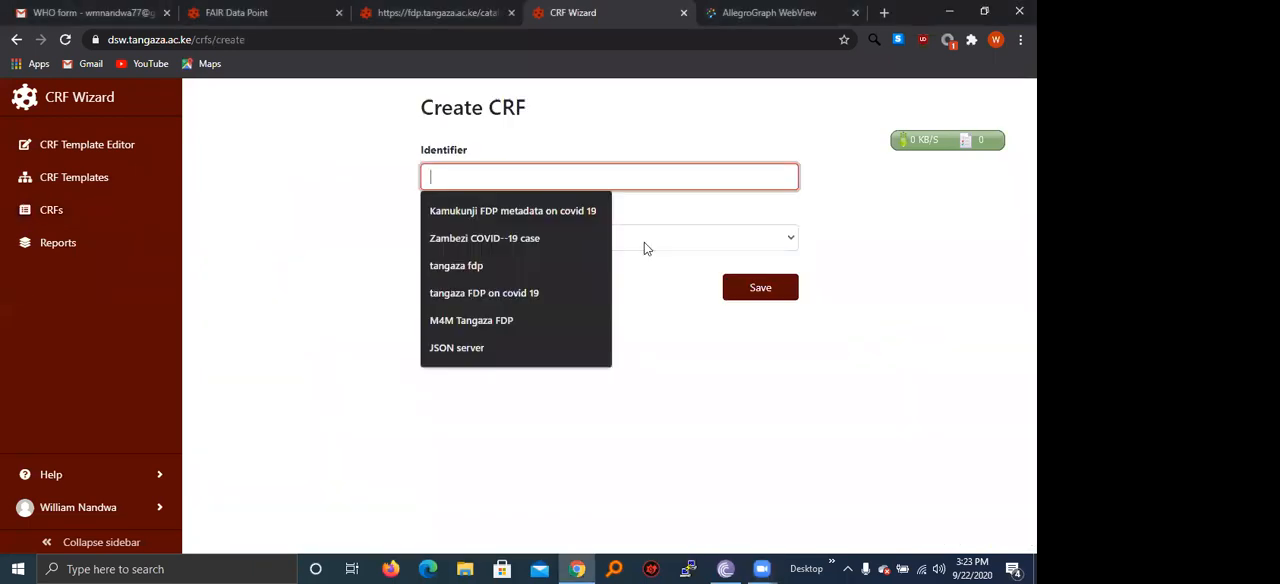
pyautogui.write('km')
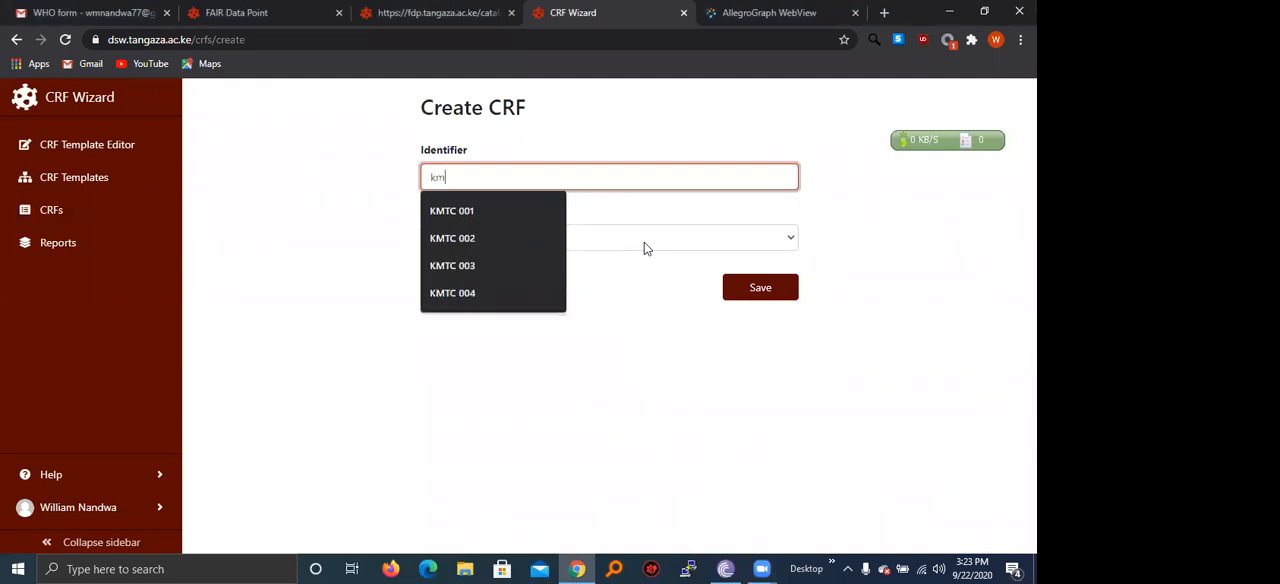
pyautogui.click(526, 292)
pyautogui.click(559, 245)
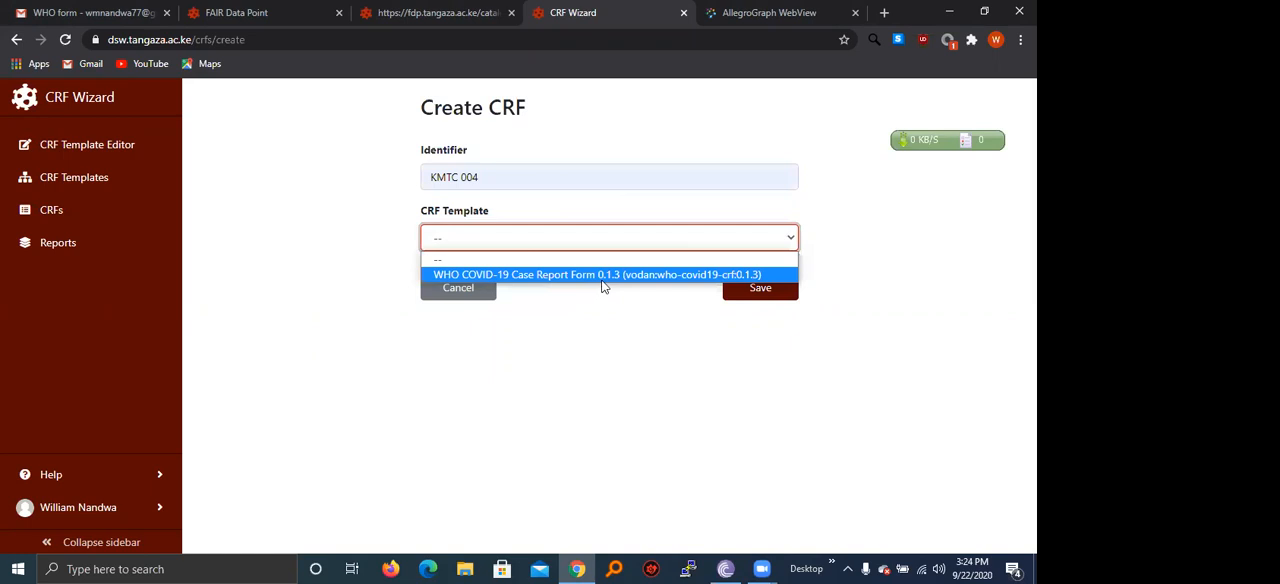
pyautogui.click(603, 283)
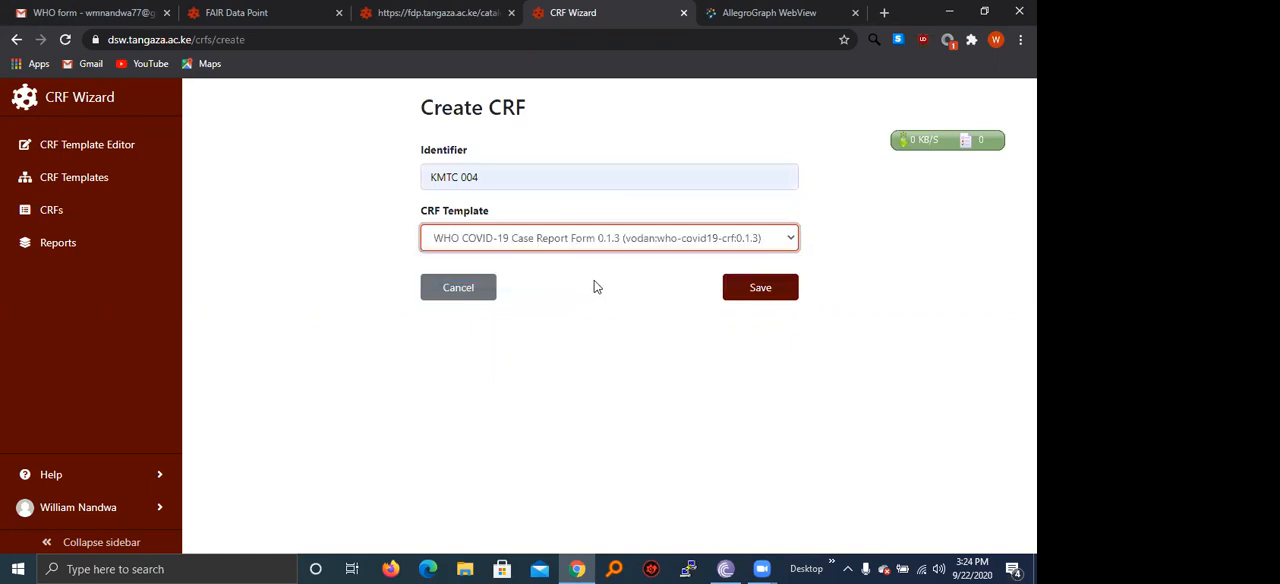
pyautogui.click(765, 292)
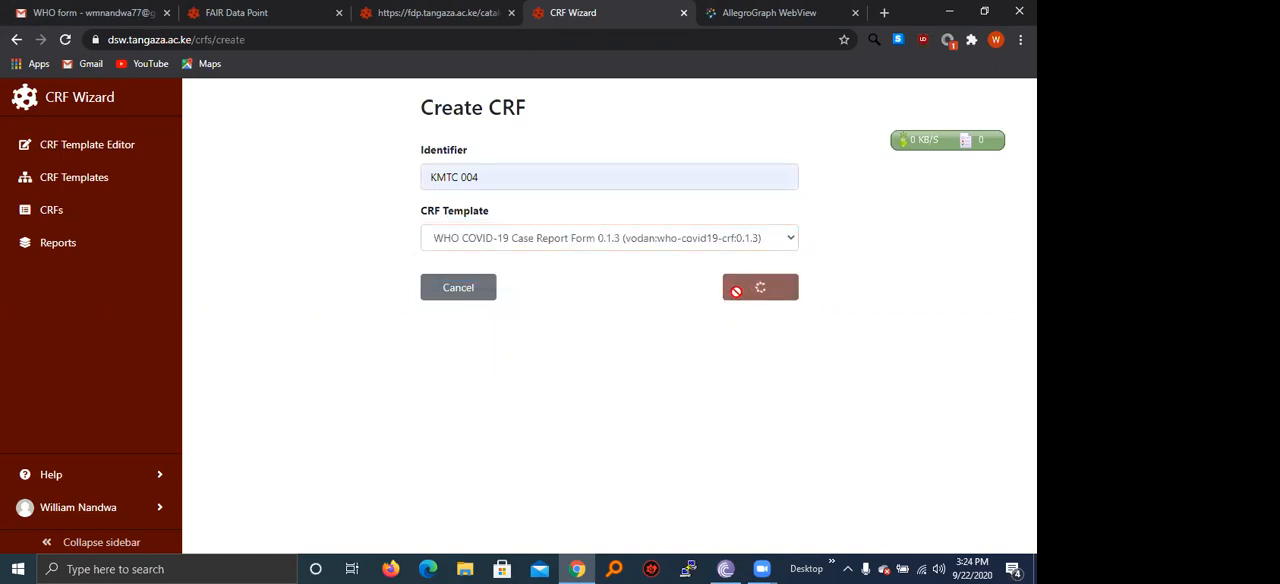
# In the Introduction chapter, answer Yes to having a site code assigned, enter the participant ID, and save the form.
pyautogui.scroll(-3, 600, 400)
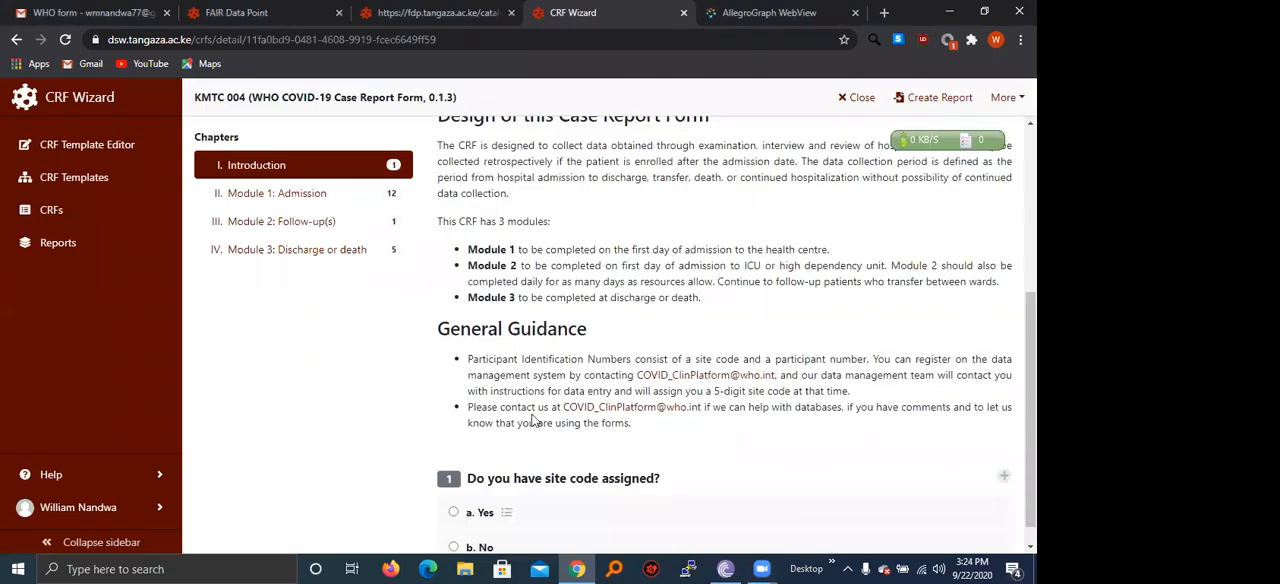
pyautogui.click(503, 486)
pyautogui.scroll(-3, 600, 430)
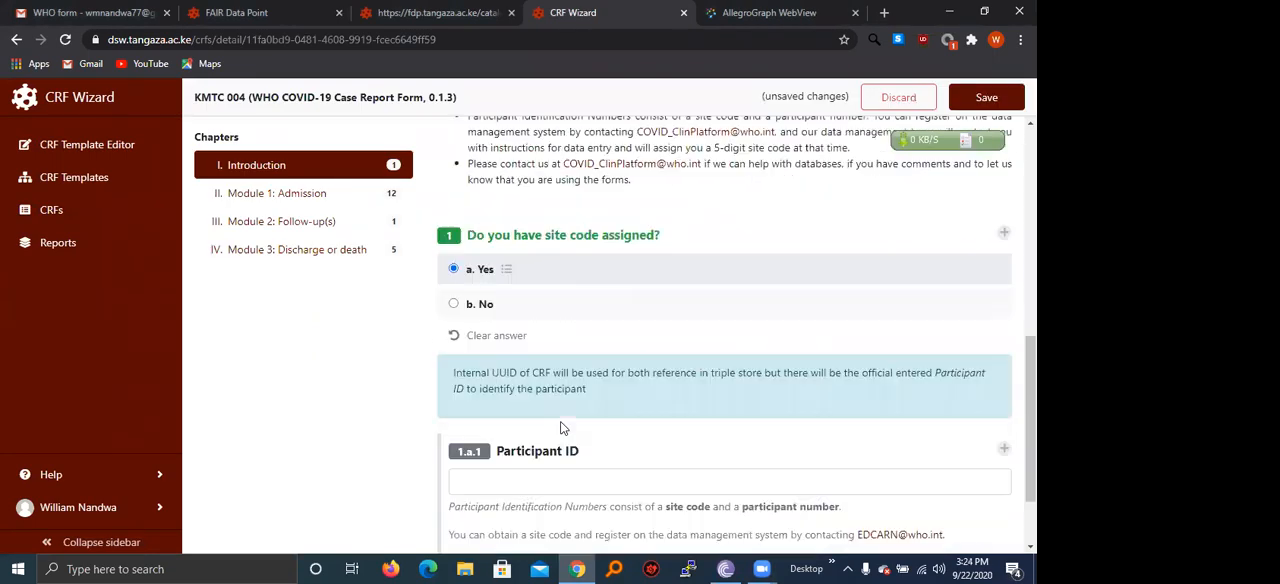
pyautogui.click(531, 468)
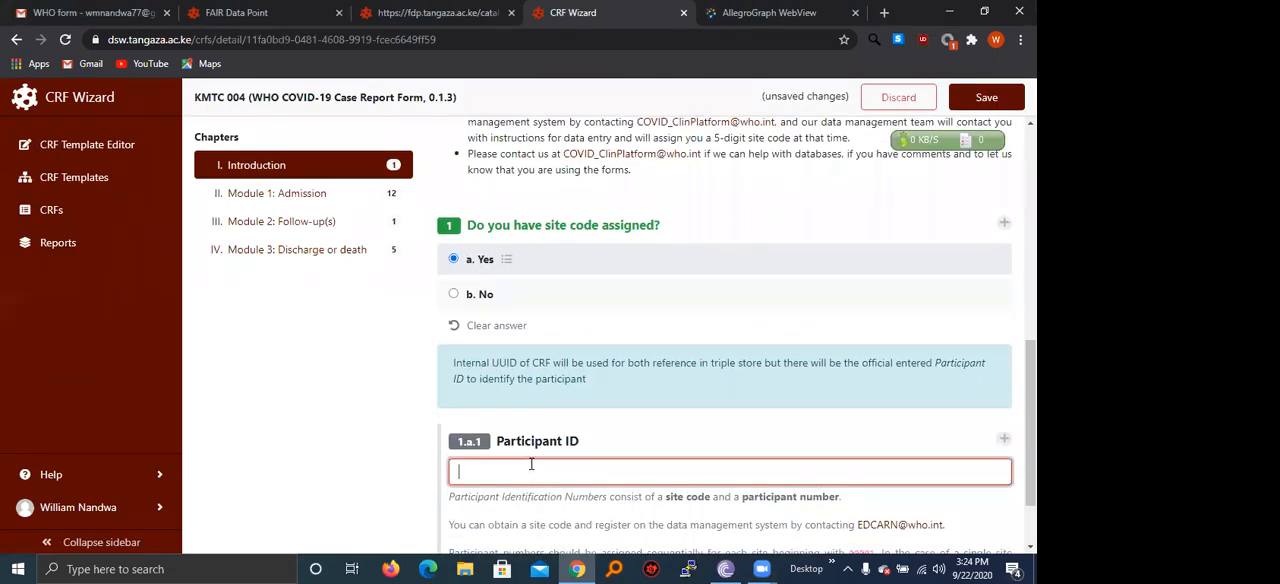
pyautogui.write('kmtc')
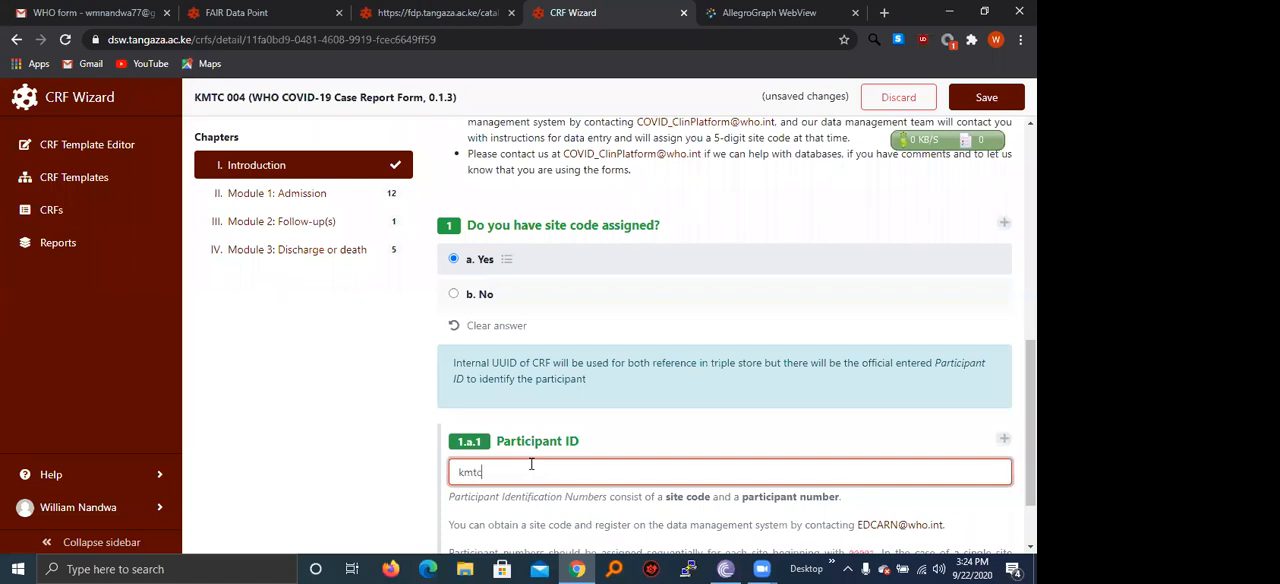
pyautogui.write(' 004')
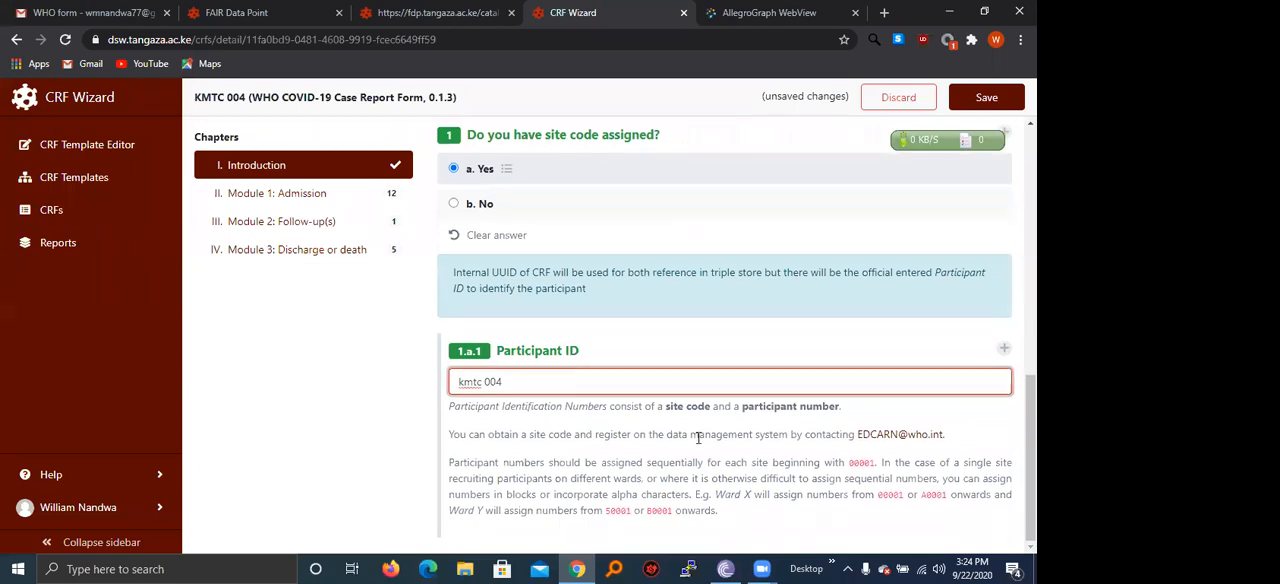
pyautogui.click(986, 97)
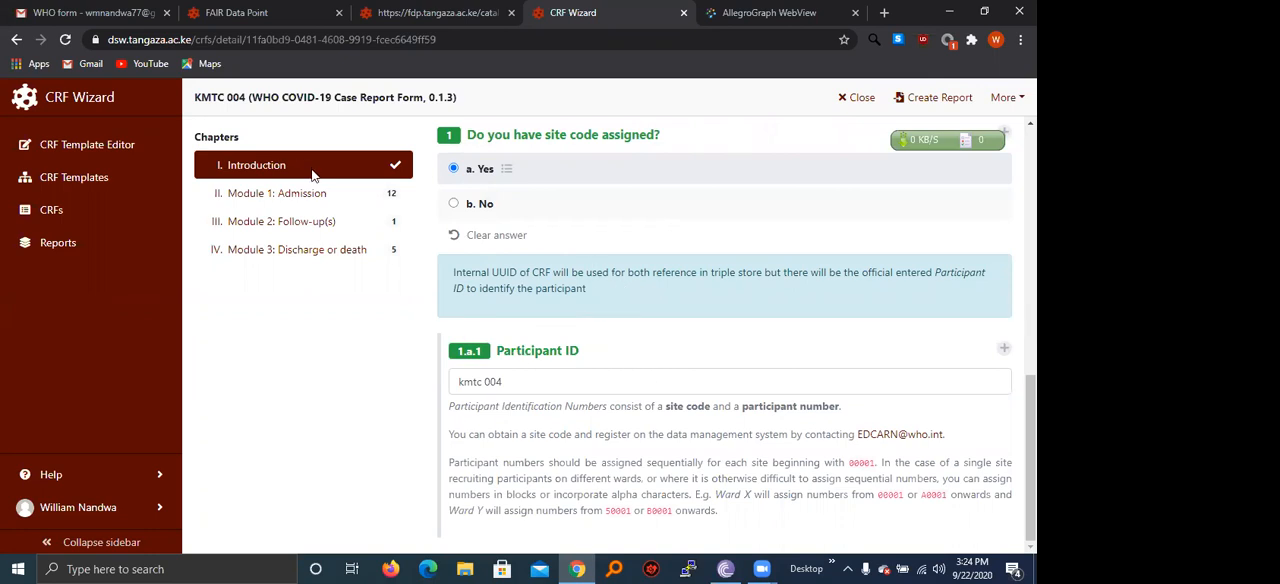
# In Module 1: Admission, enter KMTC as the facility name and KENYA as the country.
pyautogui.click(303, 200)
pyautogui.click(496, 252)
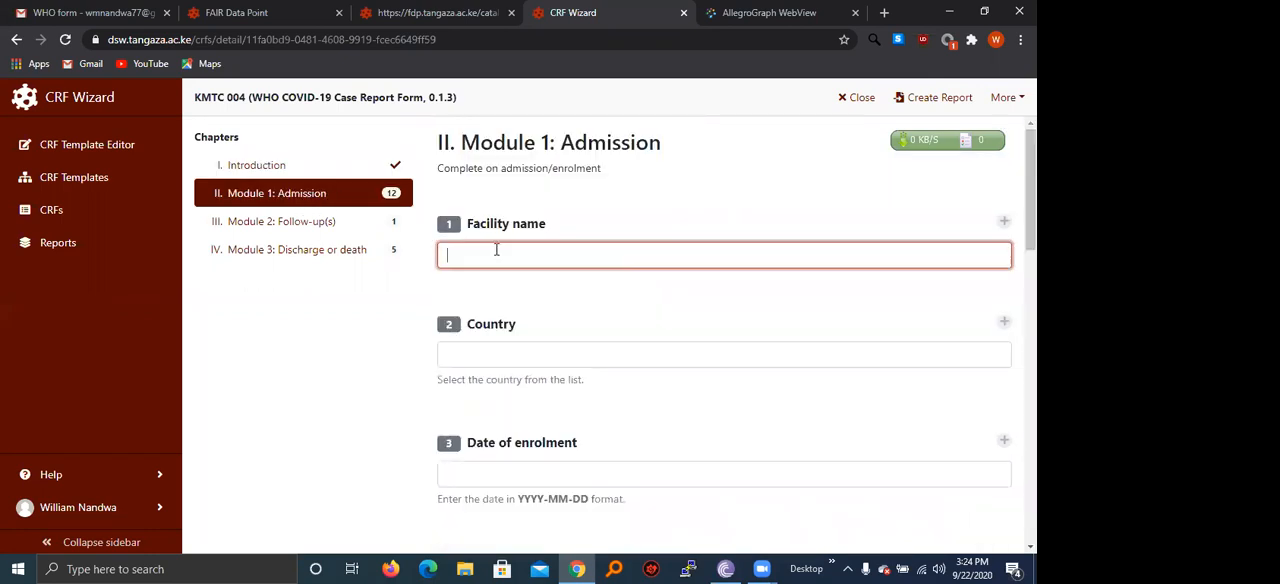
pyautogui.write('KMT')
pyautogui.press('BackSpace')
pyautogui.press('BackSpace')
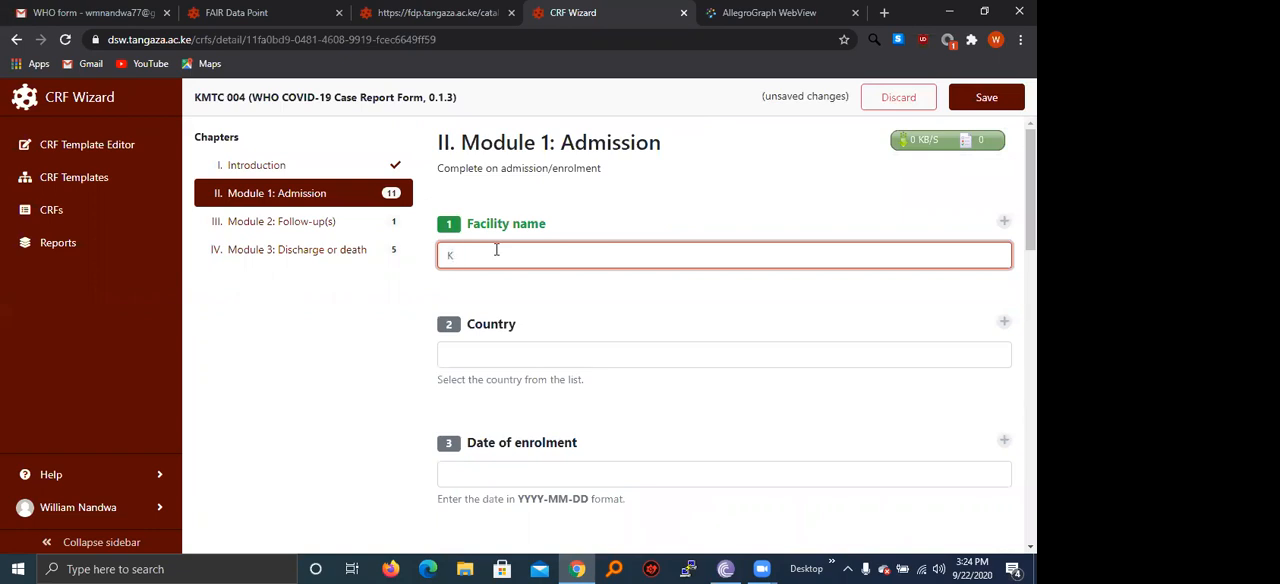
pyautogui.write('MTC')
pyautogui.click(517, 357)
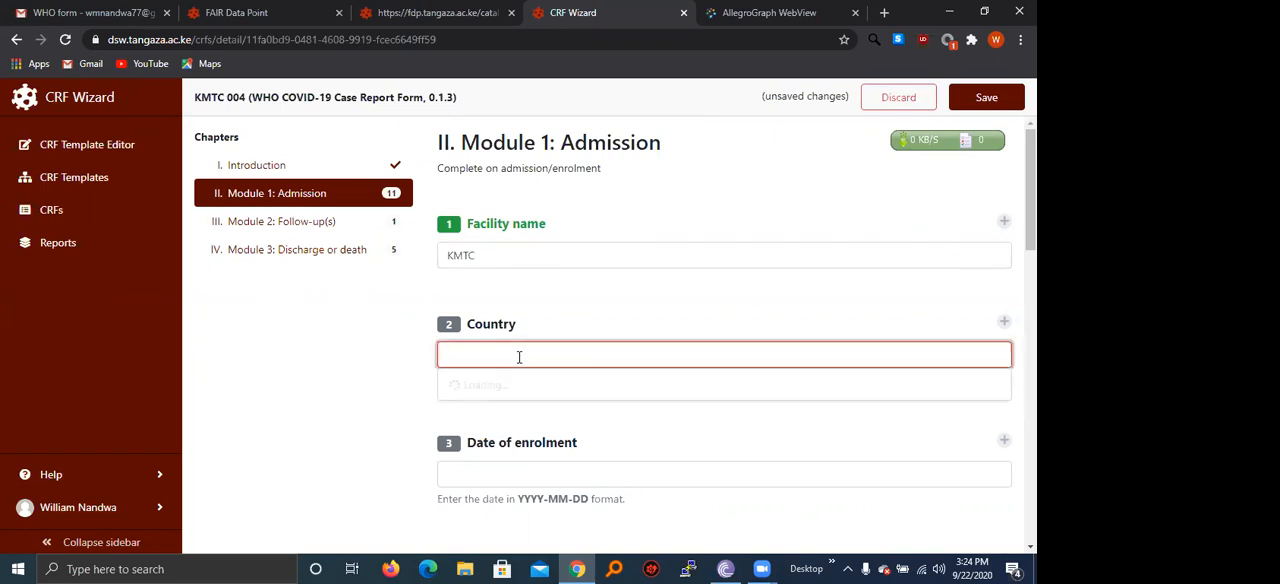
pyautogui.write('KENYA')
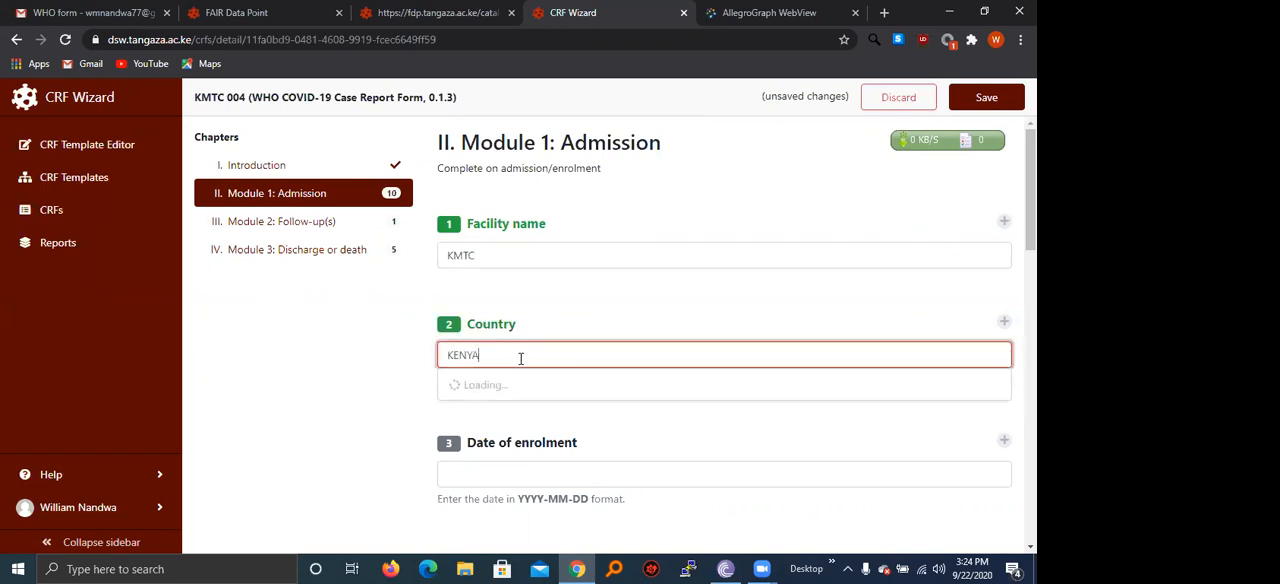
# Set the date of enrolment to 2020-09-10 in the Admission module.
pyautogui.scroll(-1, 520, 408)
pyautogui.click(514, 397)
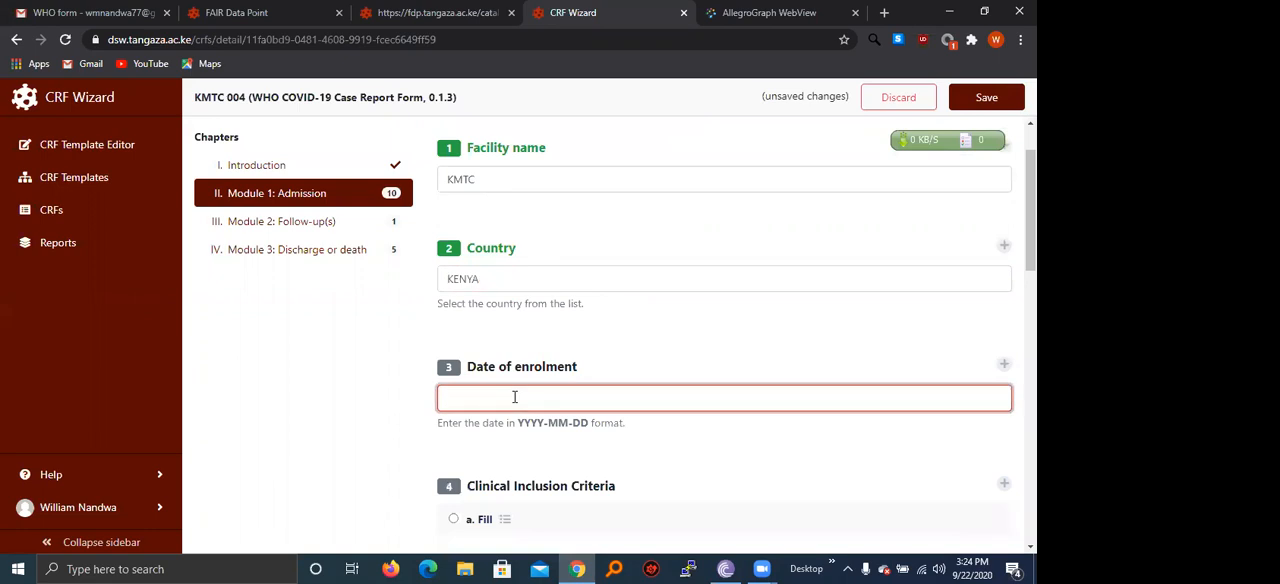
pyautogui.write('0')
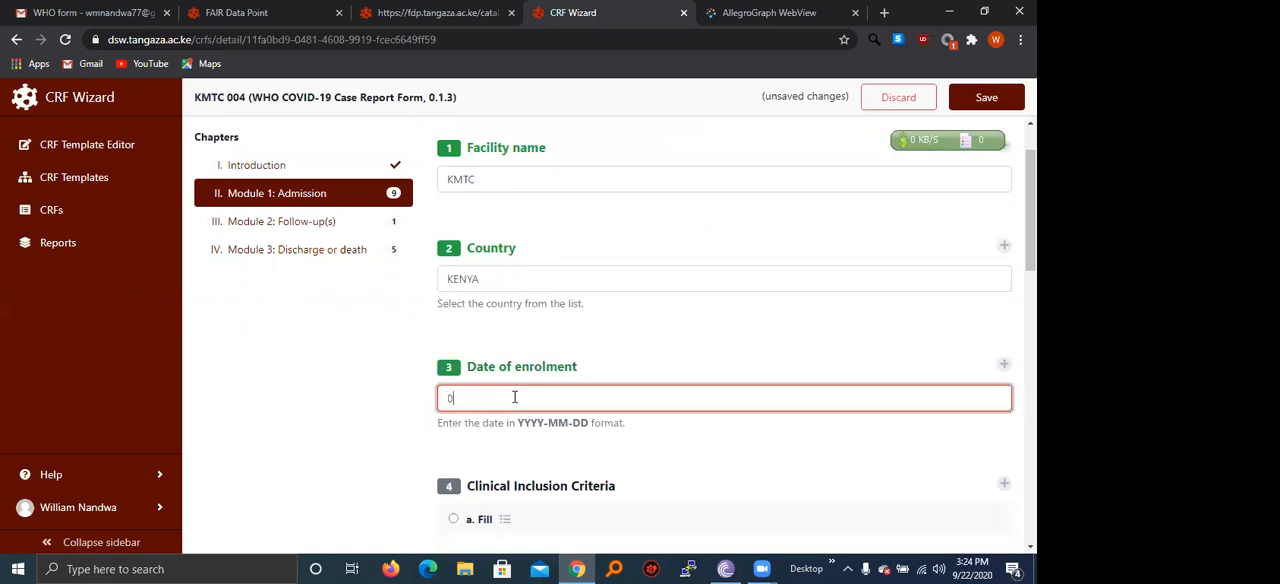
pyautogui.write('0P20')
pyautogui.write('-1')
pyautogui.write('0')
pyautogui.write('-09-10')
# Choose to fill the Clinical Inclusion Criteria and answer Yes to proven or suspected infection with pathogen of Public Health Interest.
pyautogui.scroll(-2, 514, 397)
pyautogui.click(510, 368)
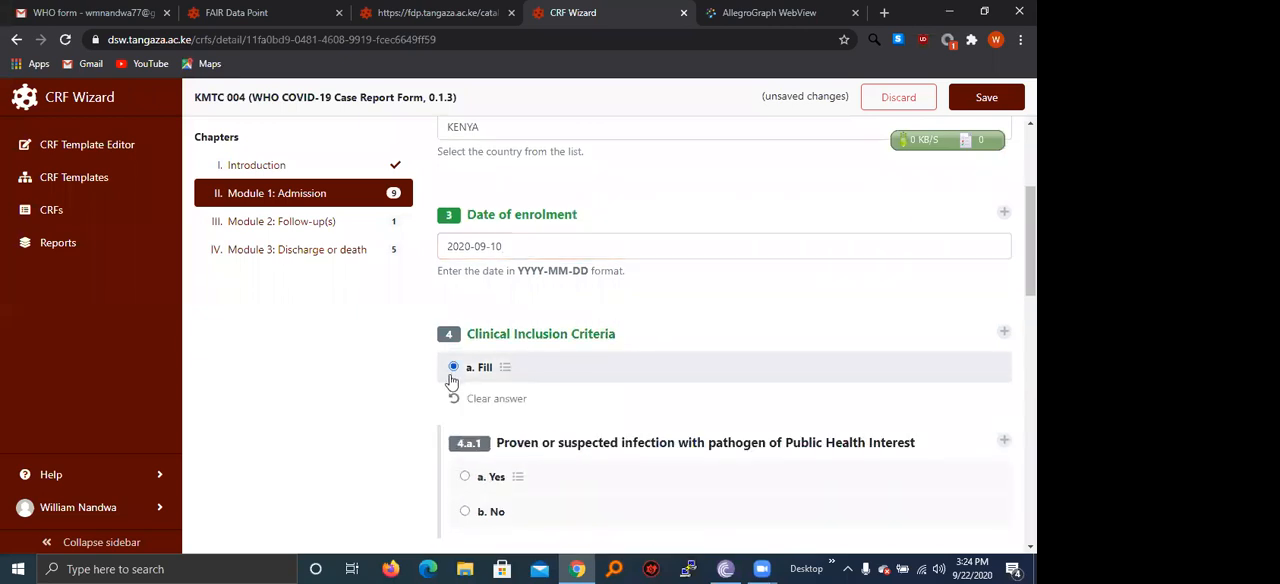
pyautogui.scroll(-1, 483, 492)
pyautogui.click(466, 401)
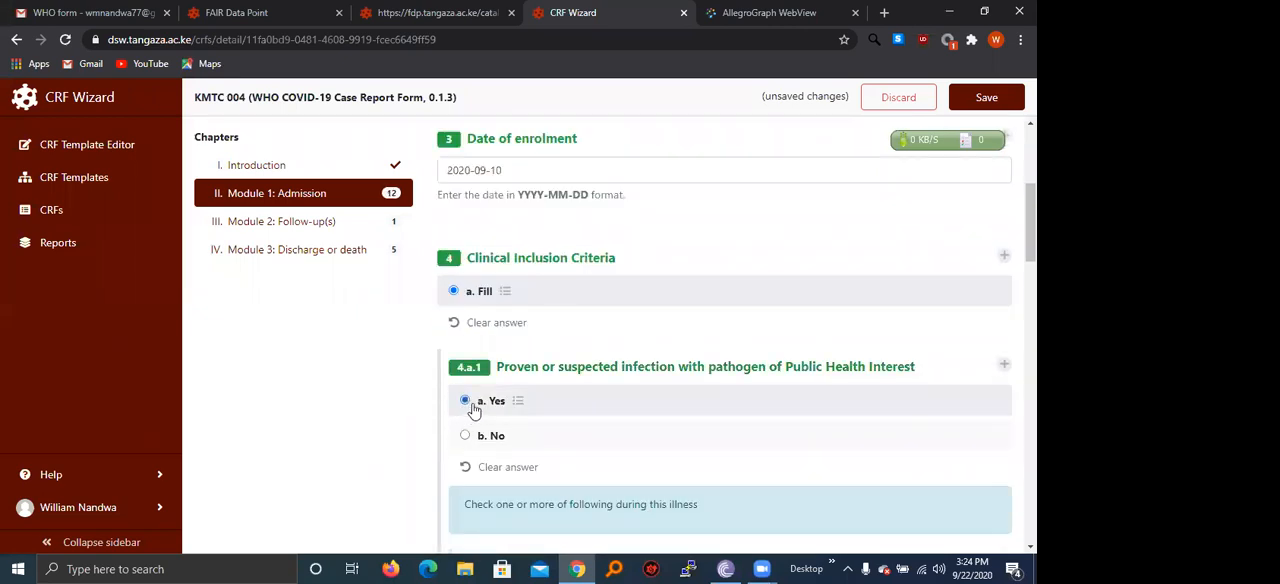
pyautogui.scroll(-1, 669, 204)
# Look through the Follow-up(s) and Discharge or death modules and save the form.
pyautogui.click(340, 229)
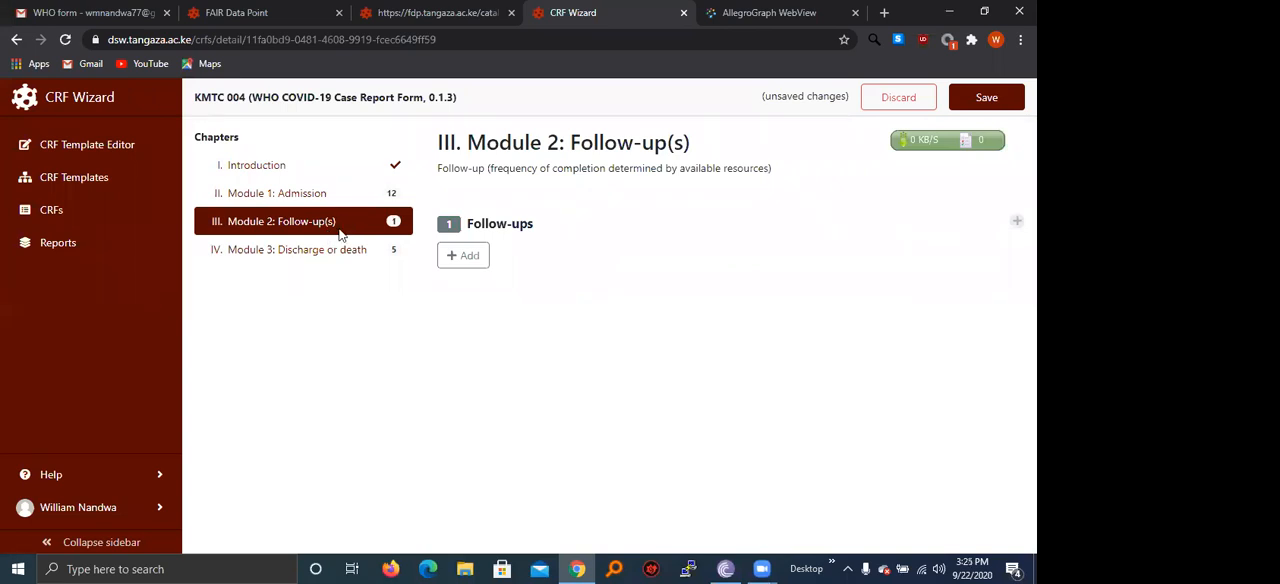
pyautogui.click(350, 253)
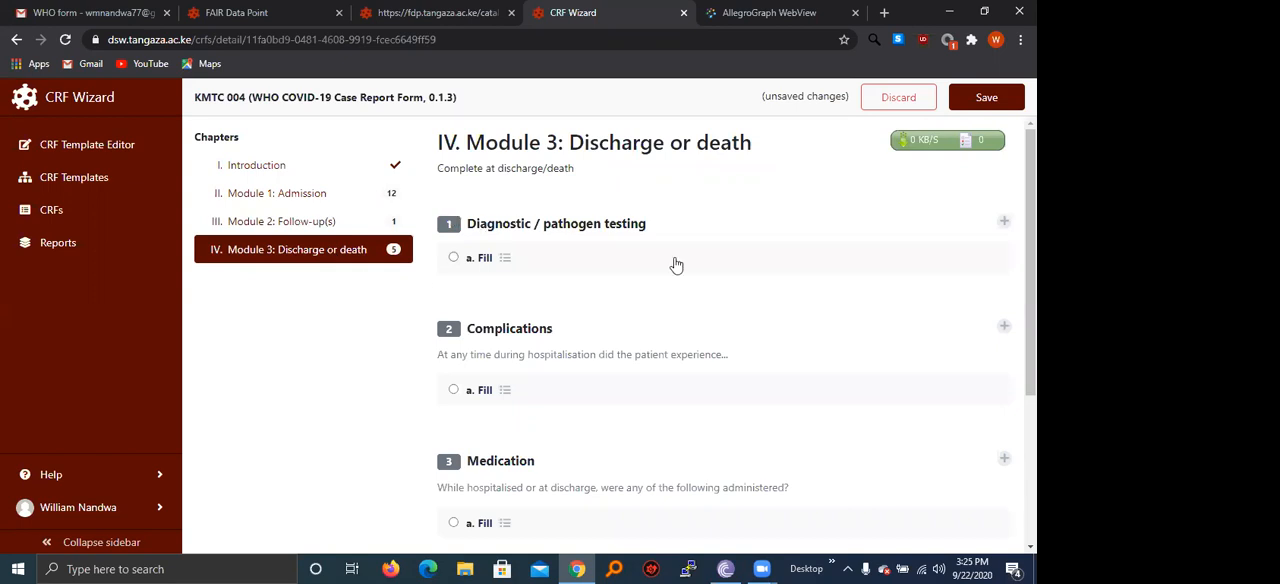
pyautogui.click(985, 99)
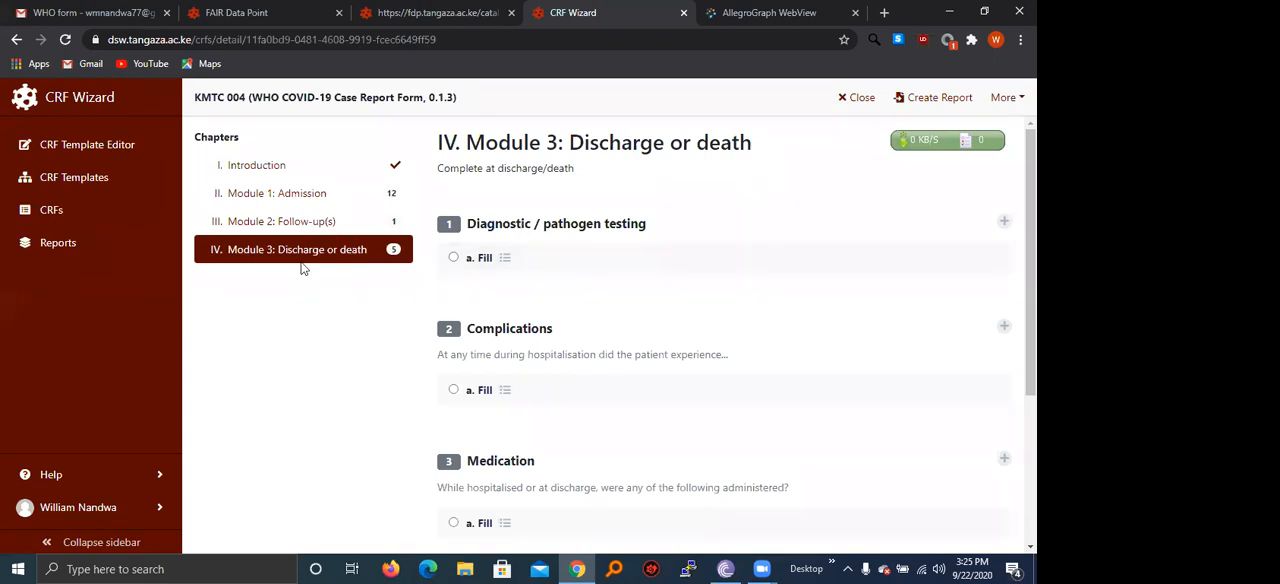
pyautogui.scroll(-1, 464, 250)
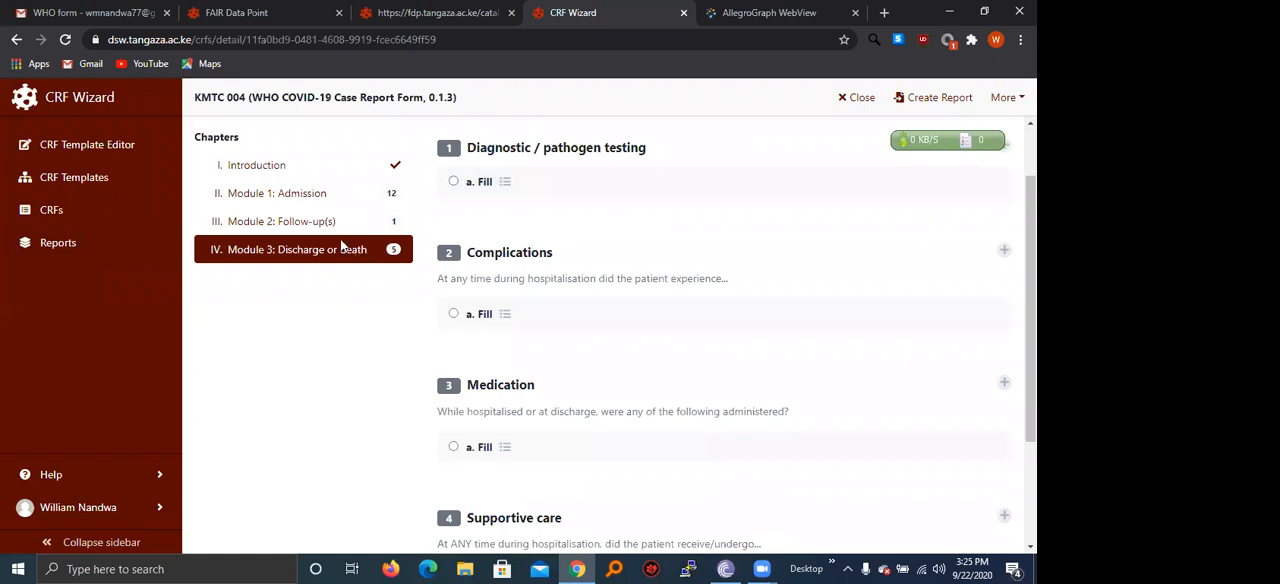
# Create a Turtle (TTL) report from the KMTC 004 form and submit it to FAIR Data Storage.
pyautogui.click(925, 104)
pyautogui.click(737, 447)
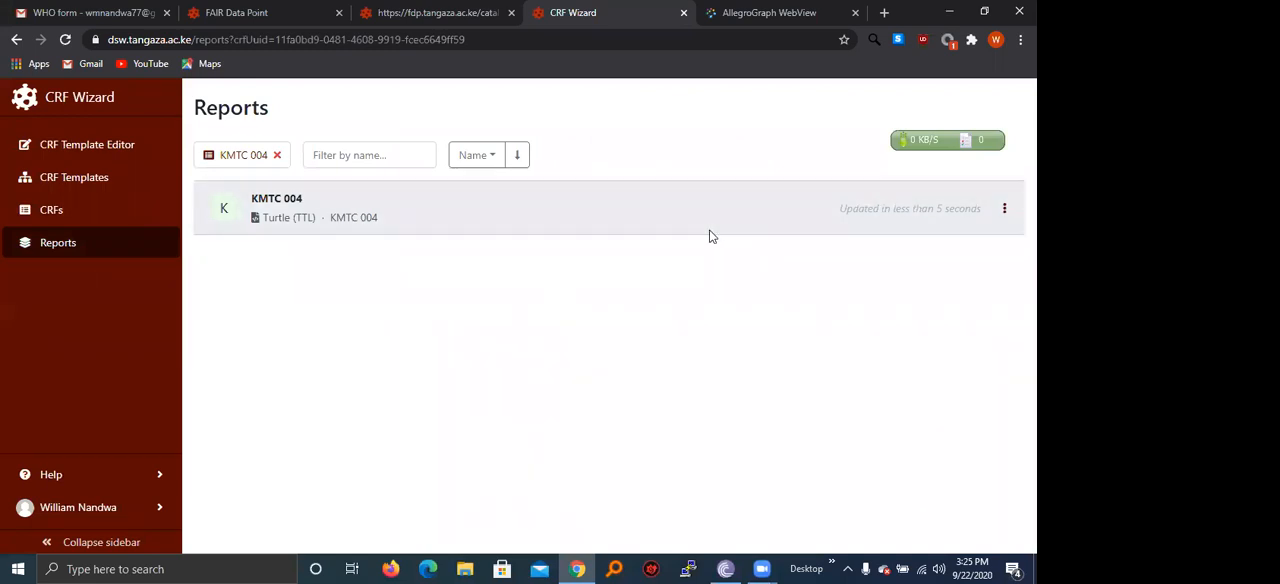
pyautogui.click(1002, 210)
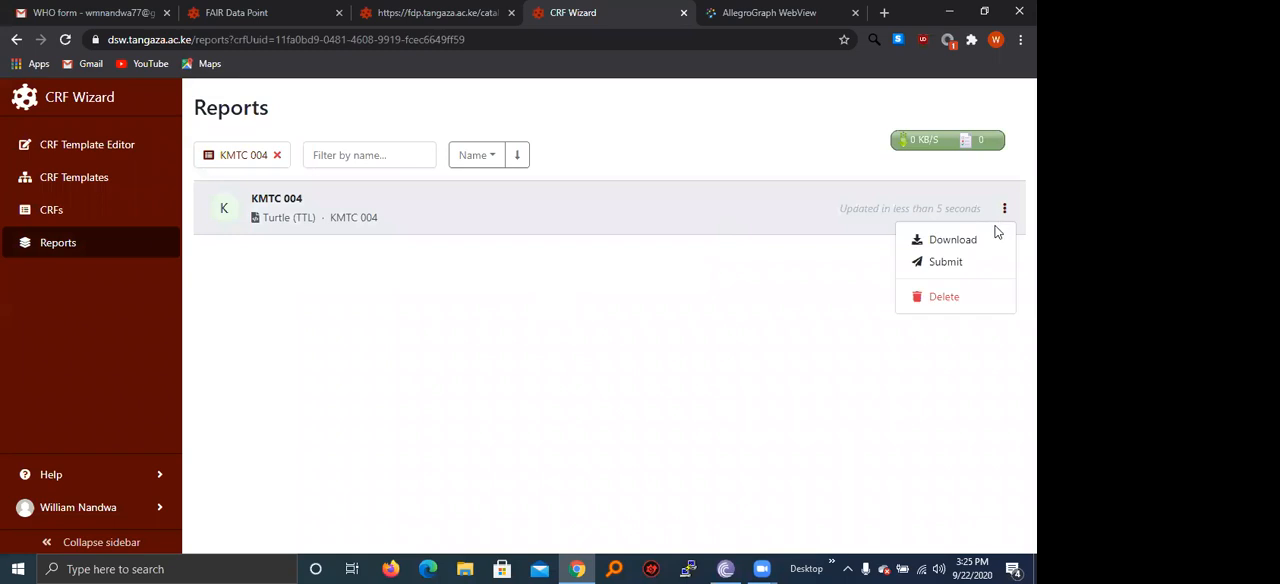
pyautogui.click(944, 261)
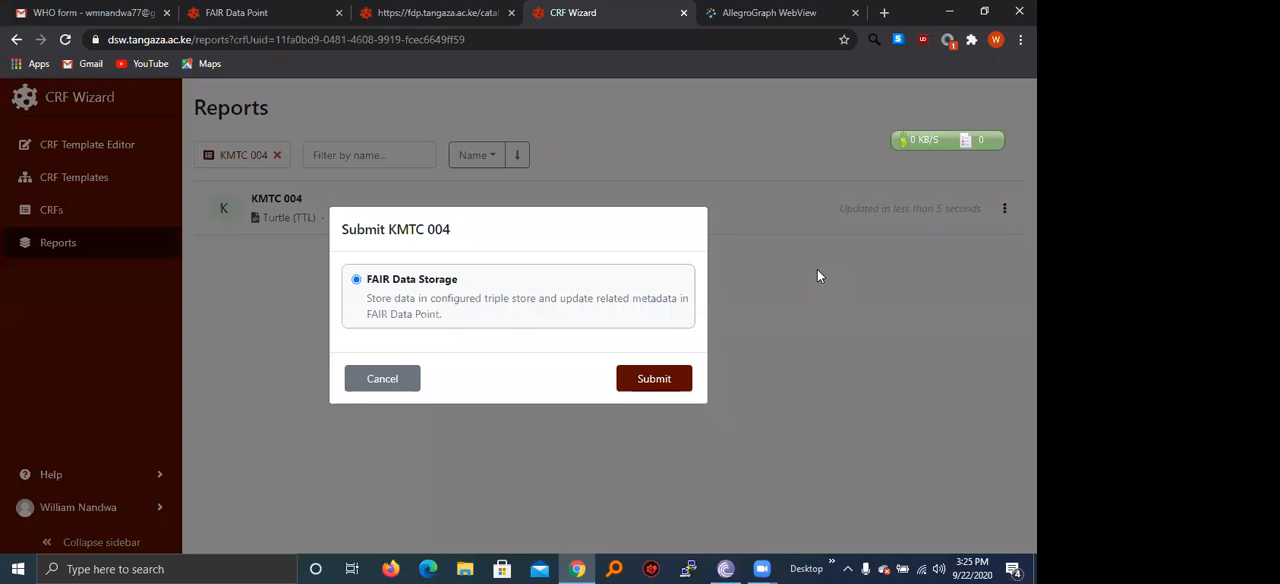
pyautogui.click(654, 379)
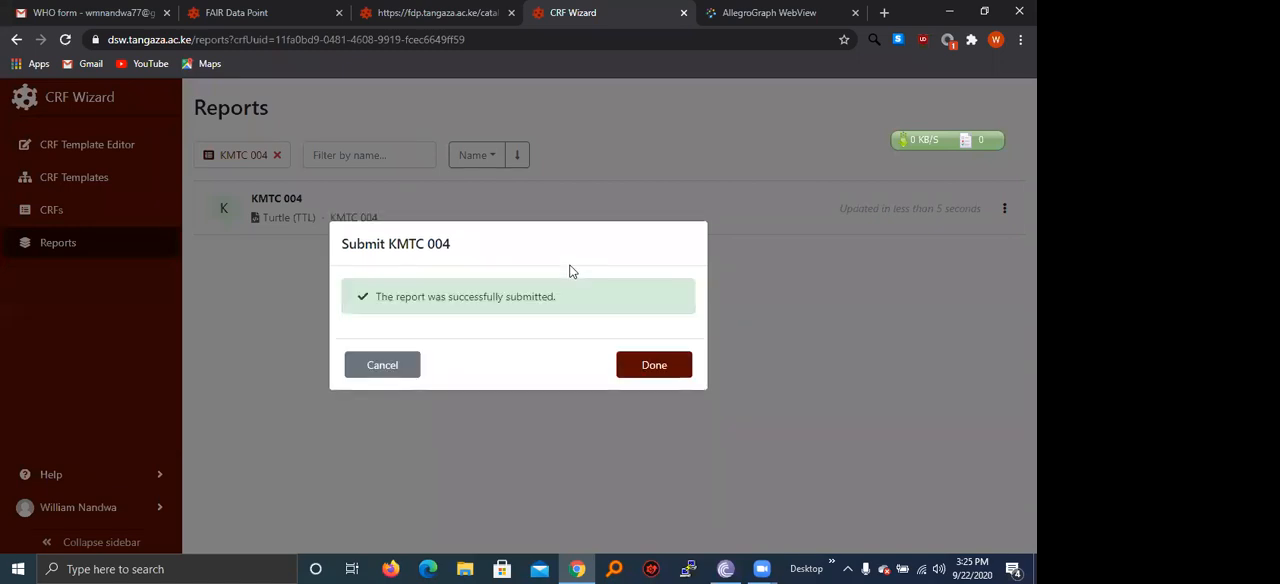
pyautogui.click(664, 370)
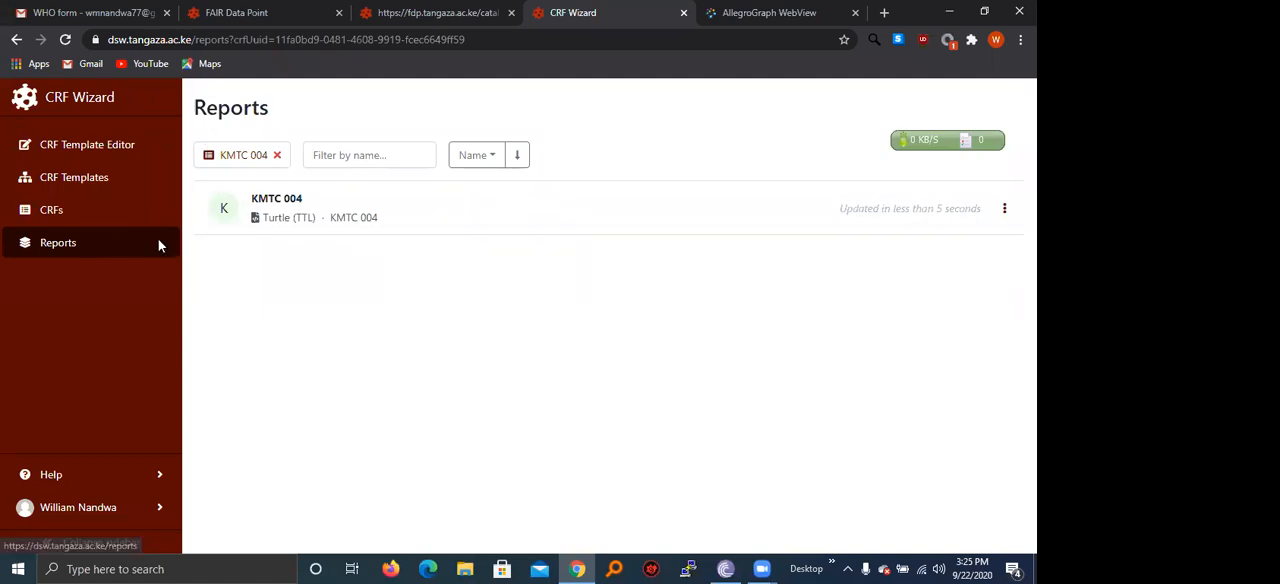
# Download the KMTC 004 report, read through its Turtle content in Notepad, and return to the unfiltered reports list.
pyautogui.click(986, 215)
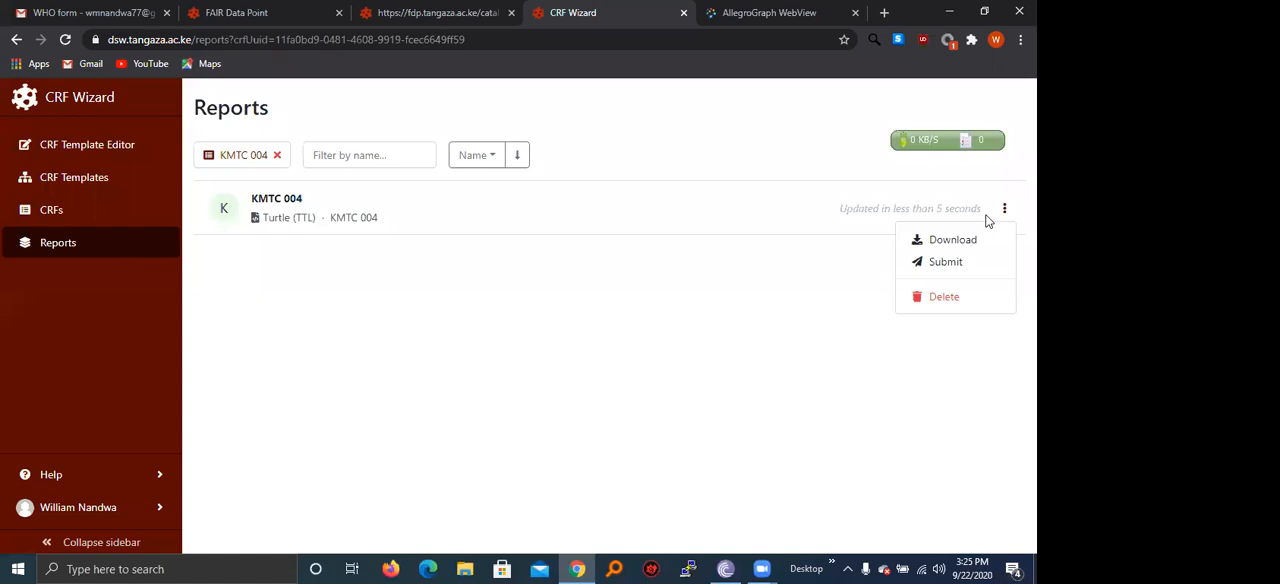
pyautogui.click(950, 240)
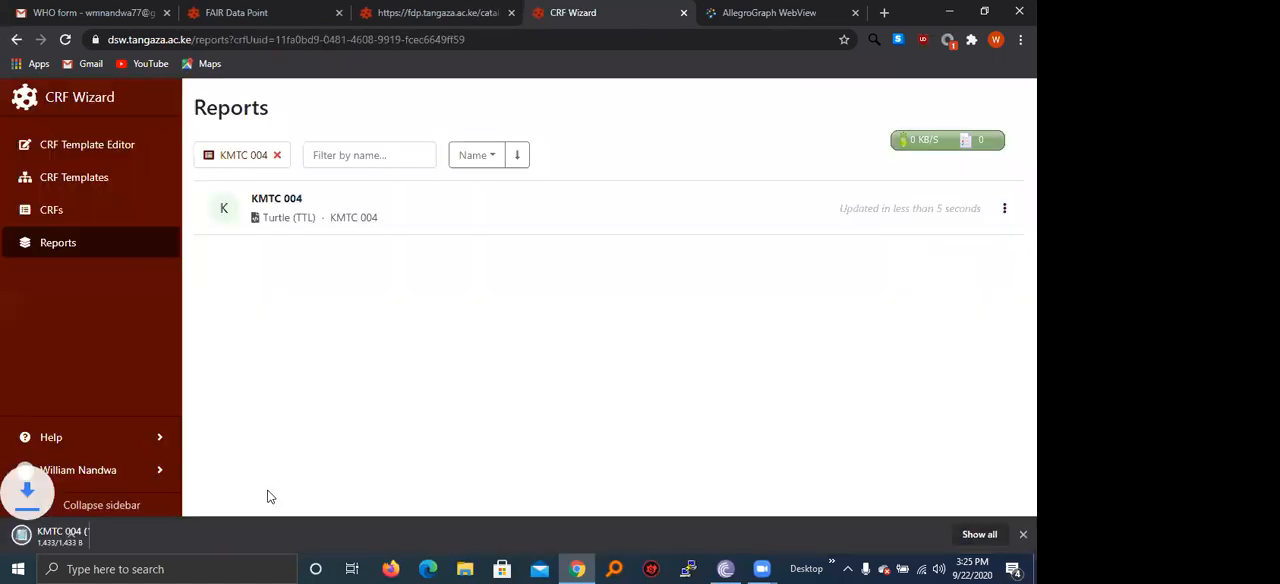
pyautogui.click(91, 530)
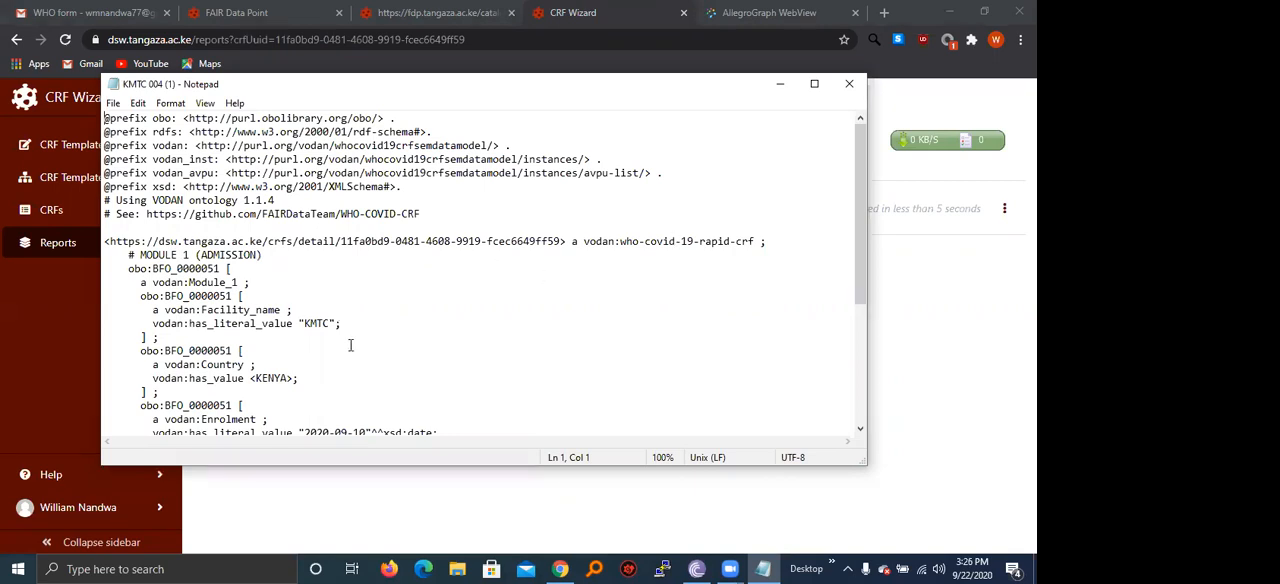
pyautogui.scroll(-3, 566, 357)
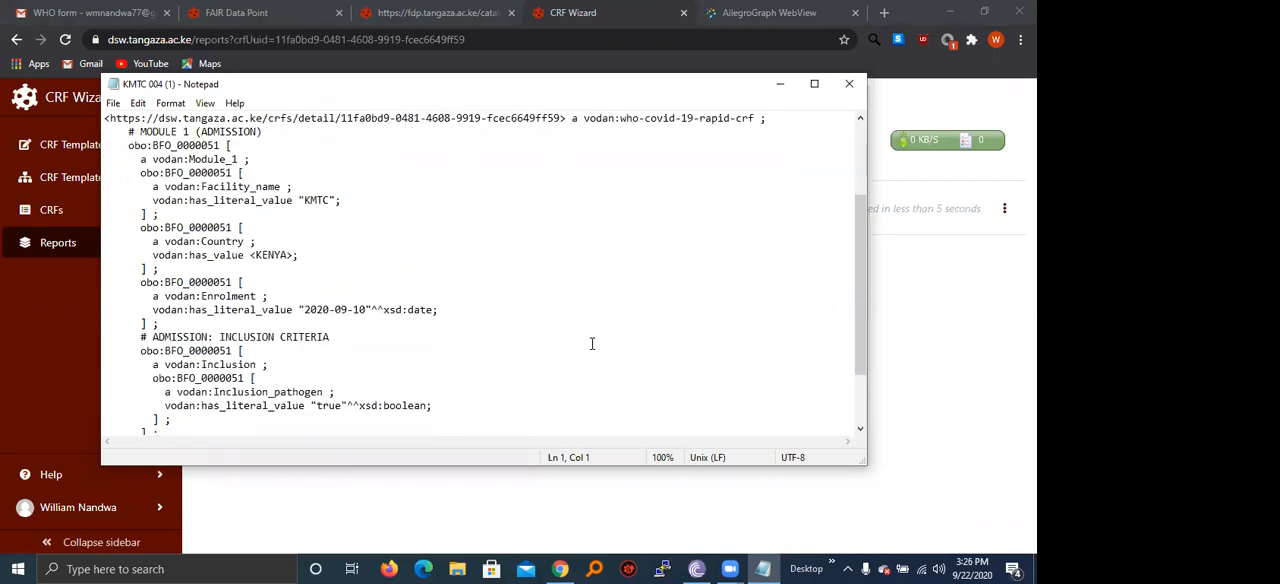
pyautogui.scroll(-2, 585, 335)
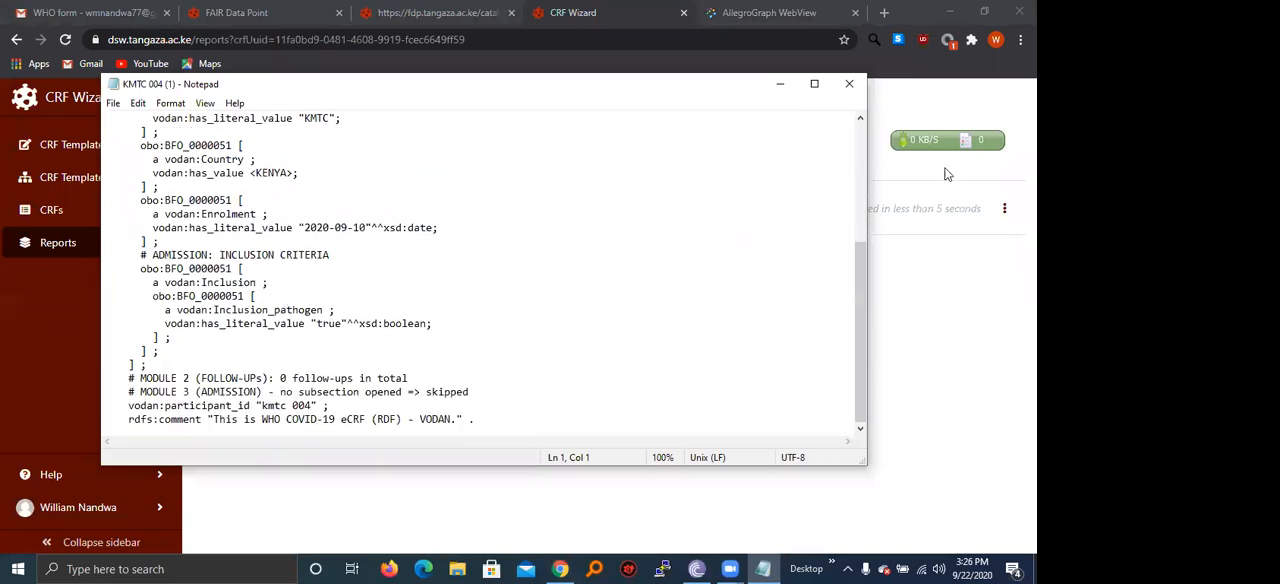
pyautogui.click(849, 84)
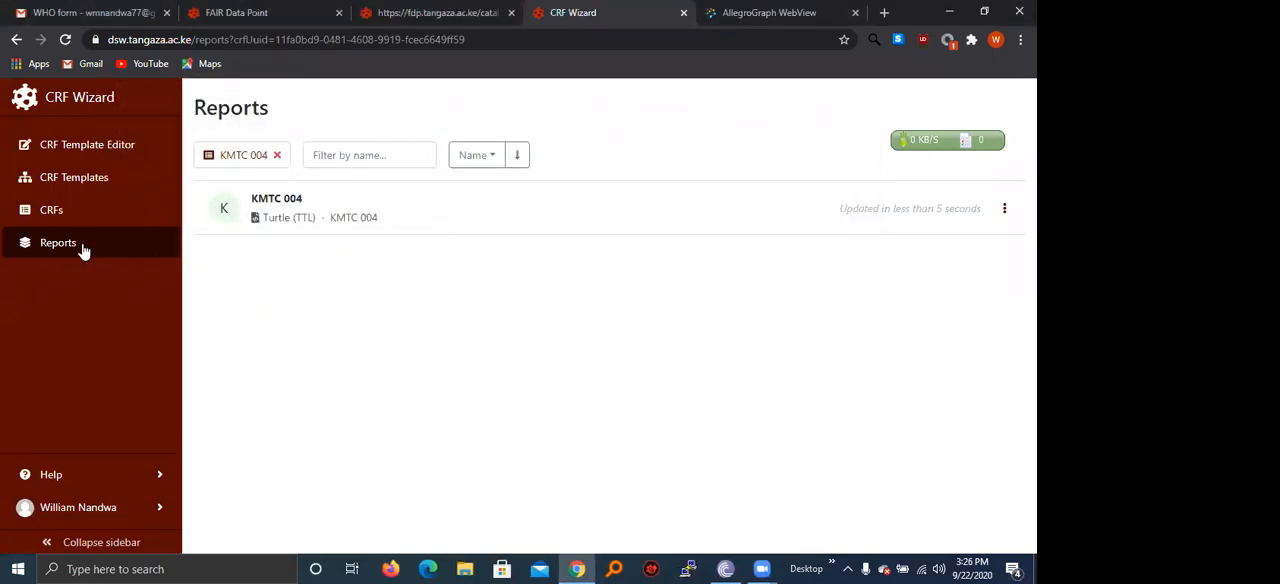
pyautogui.click(130, 249)
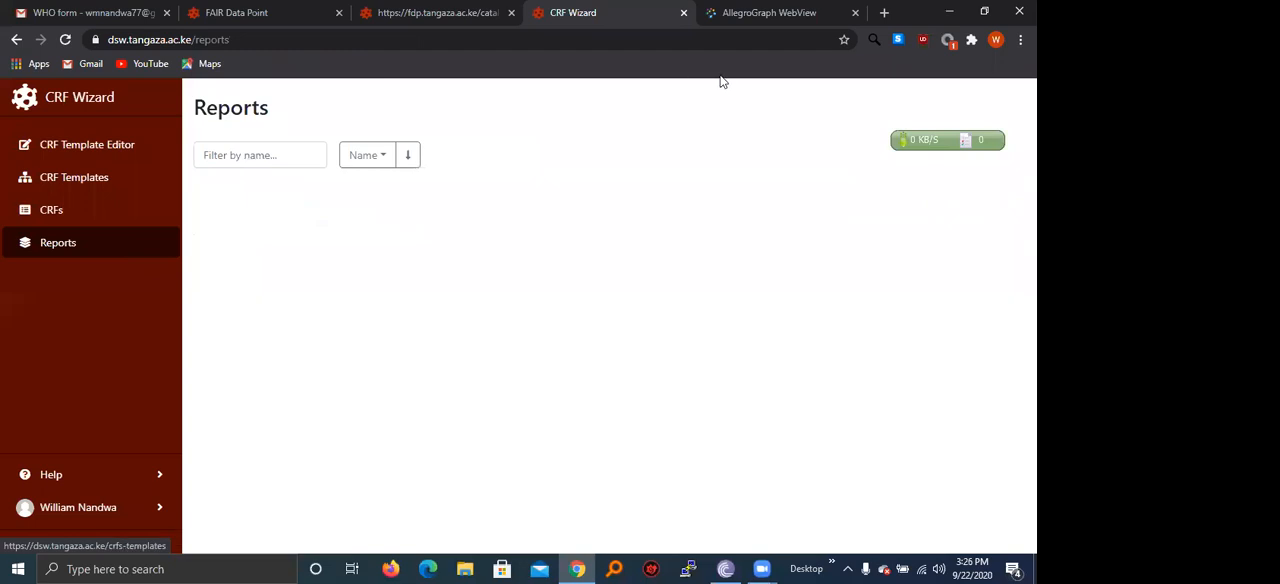
# Switch to AllegroGraph WebView and reopen the crf repository from the catalogs and repositories overview.
pyautogui.click(757, 13)
pyautogui.scroll(2, 543, 297)
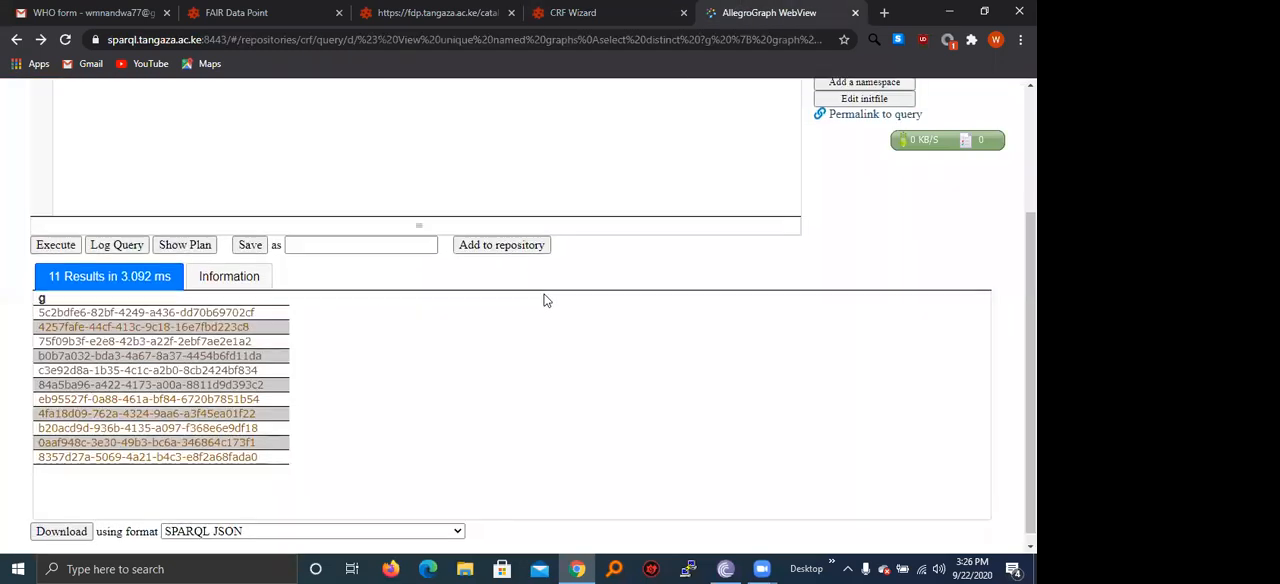
pyautogui.click(16, 39)
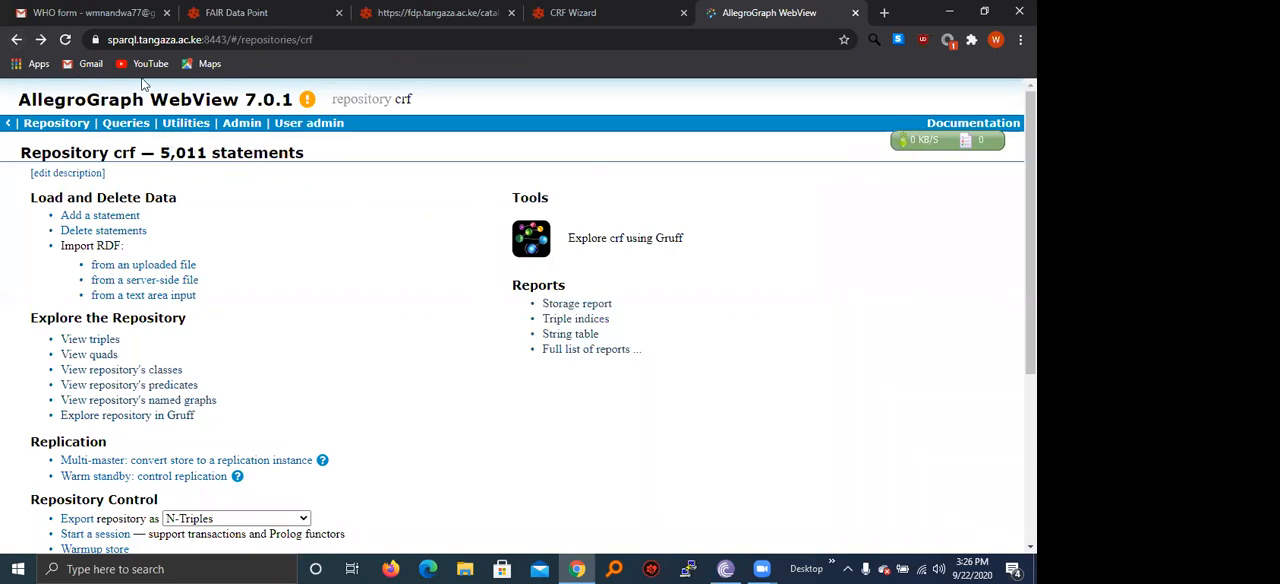
pyautogui.click(16, 39)
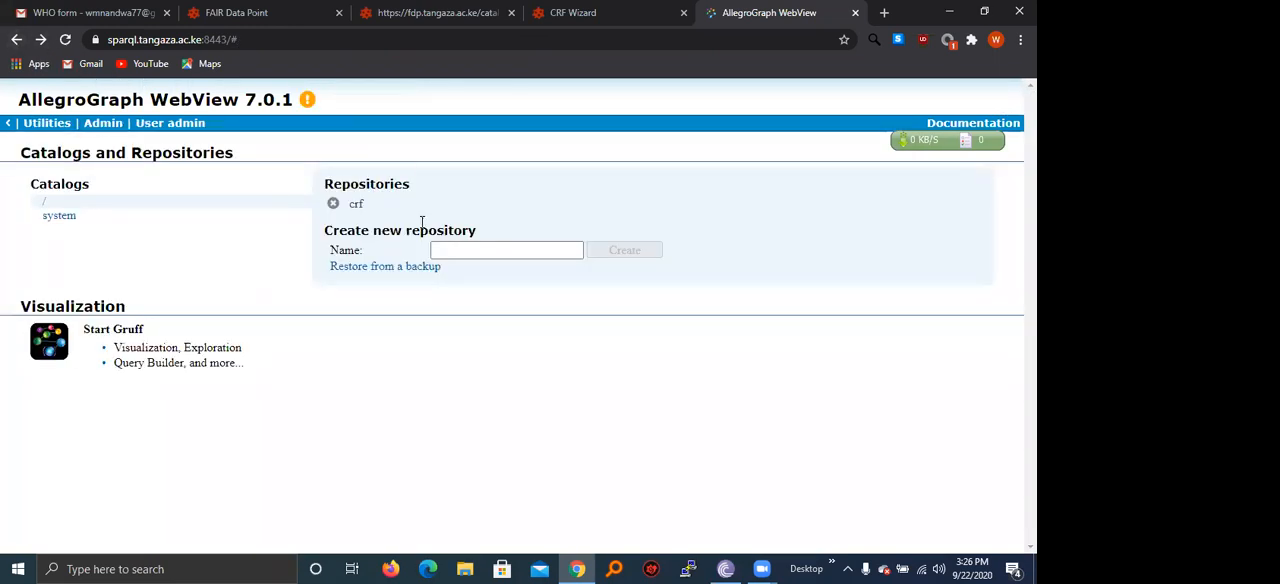
pyautogui.click(356, 209)
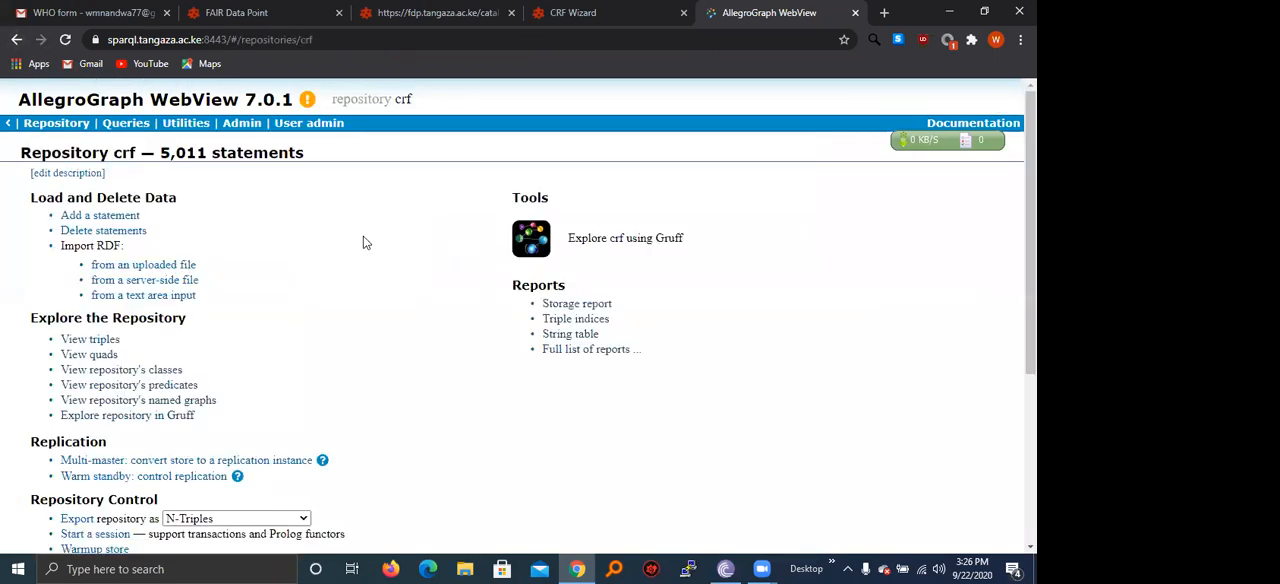
# View the crf repository's named graphs and look through the list of graph identifiers.
pyautogui.scroll(-2, 257, 252)
pyautogui.scroll(1, 205, 262)
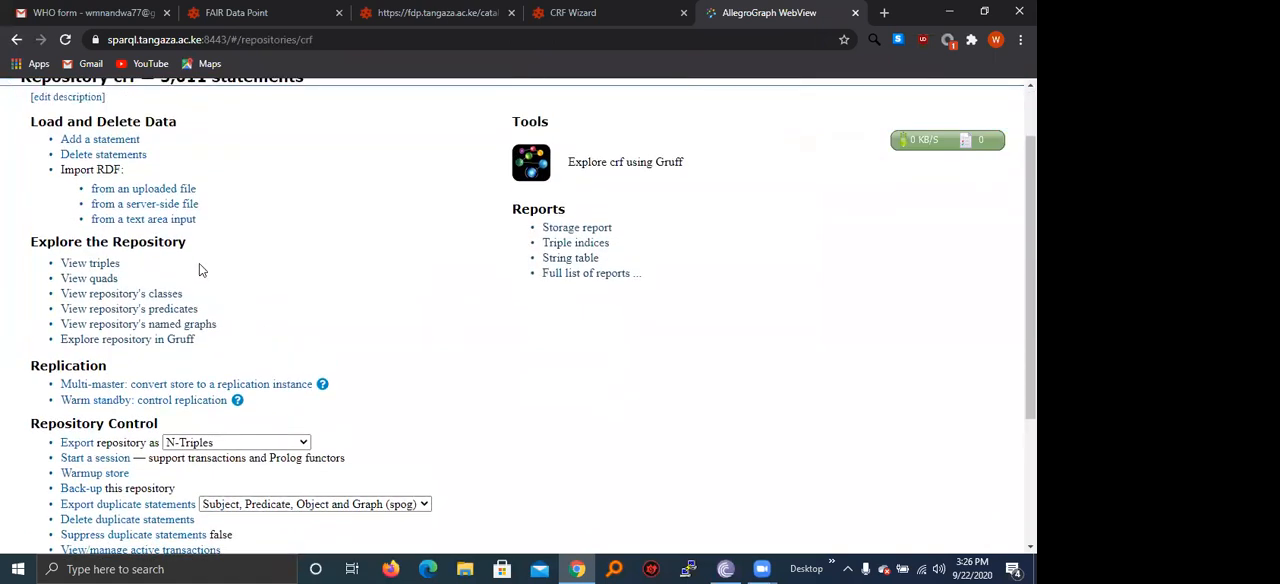
pyautogui.click(199, 323)
pyautogui.scroll(-1, 514, 263)
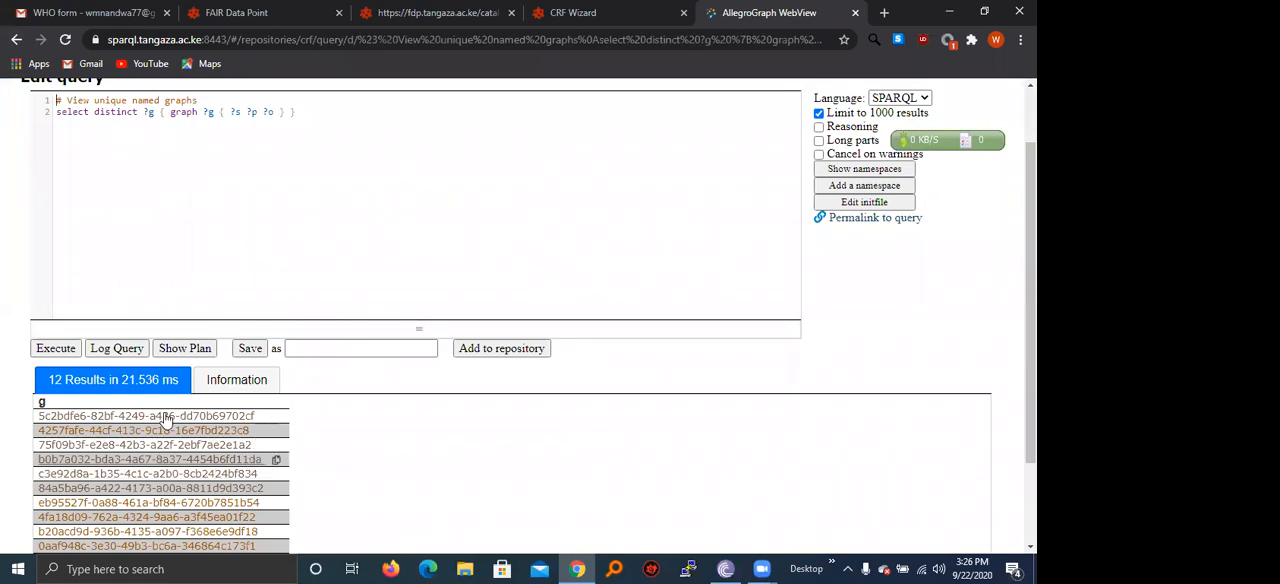
pyautogui.scroll(1, 305, 410)
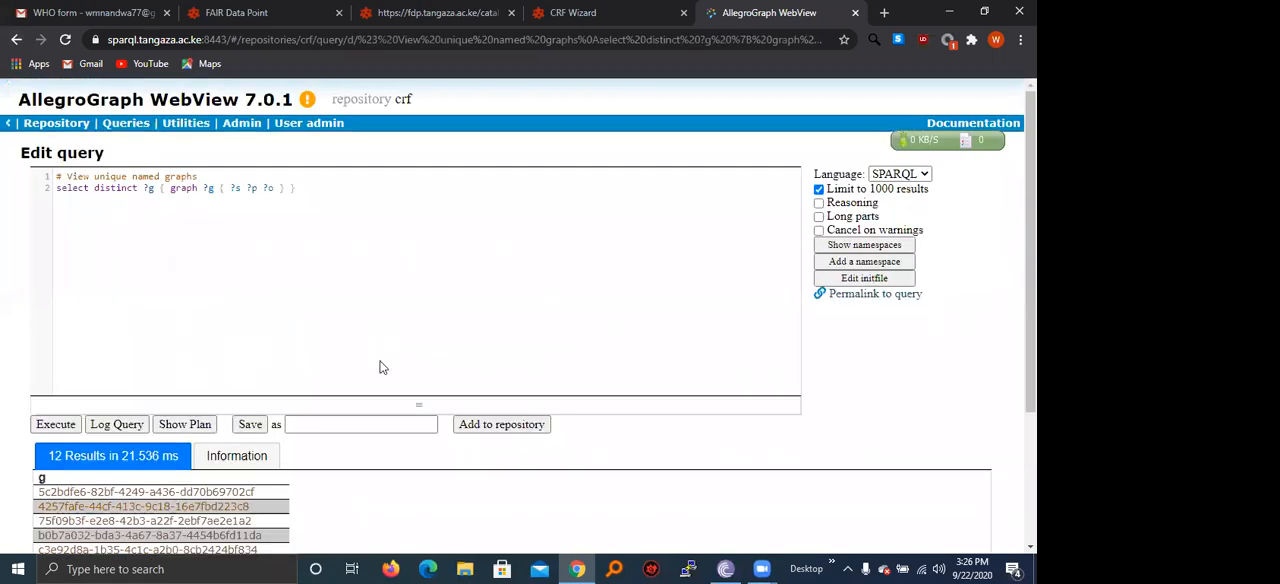
pyautogui.scroll(-3, 330, 380)
# Open the named graph 84a5ba96-a422-4173-a00a-8811d9d393c2 to examine its statements.
pyautogui.click(191, 373)
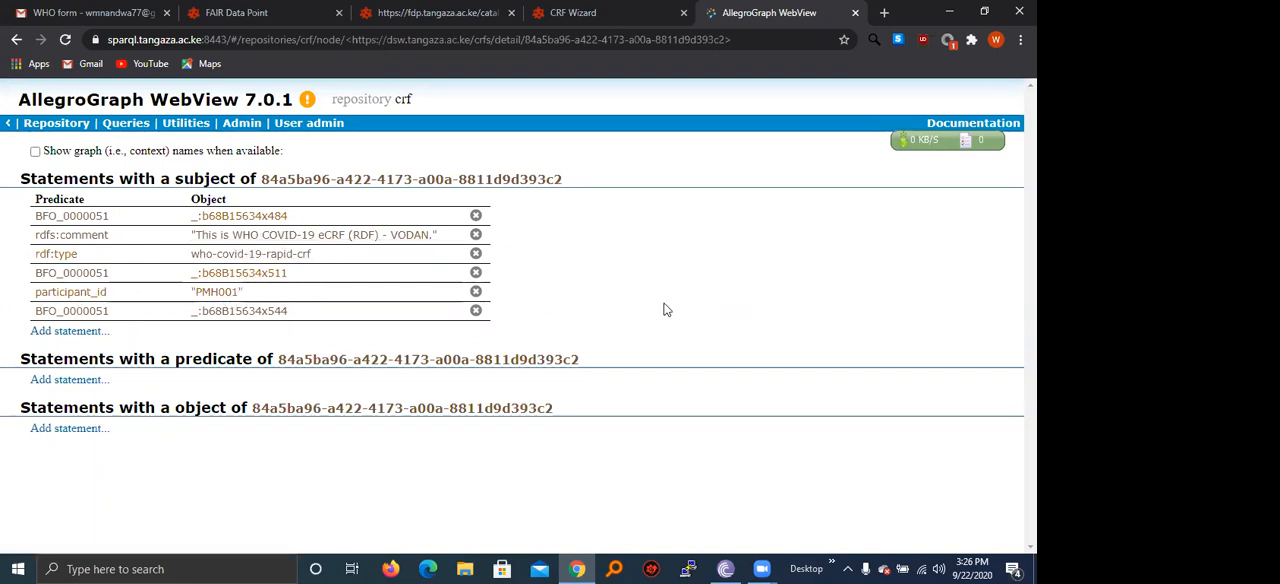
pyautogui.rightClick(573, 318)
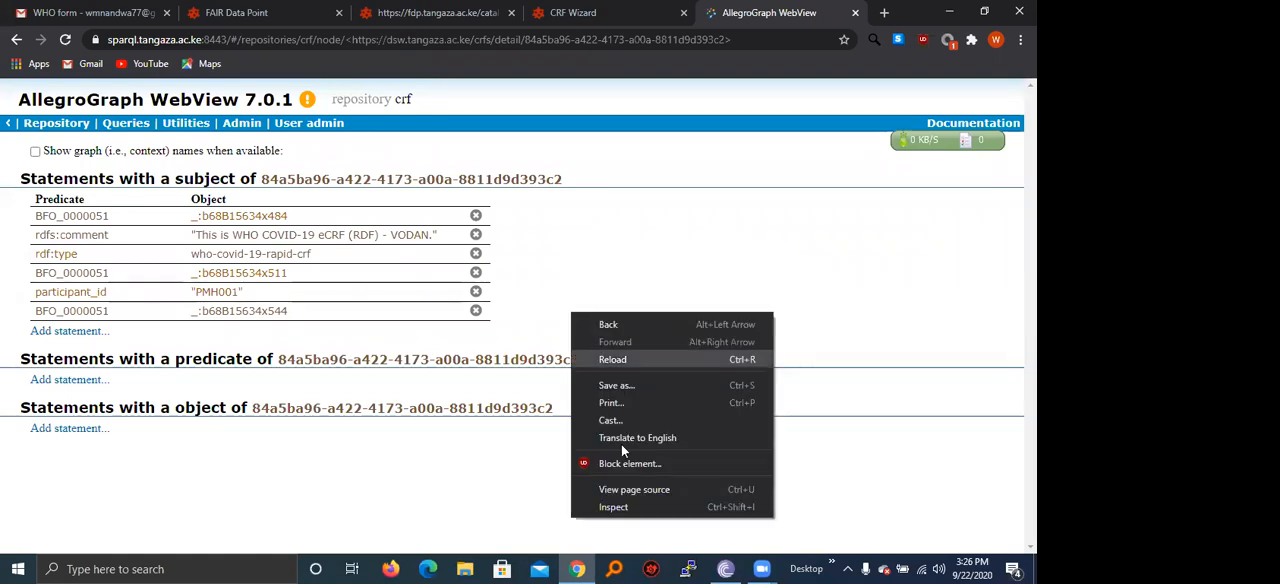
pyautogui.click(818, 348)
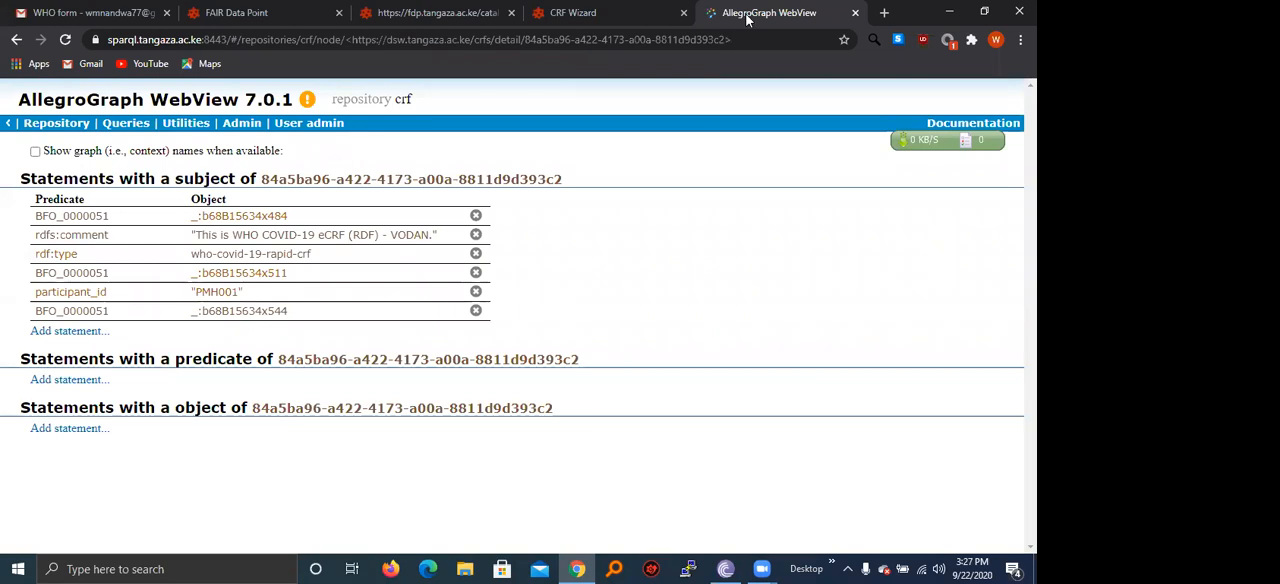
# Revisit the FAIR Data Point catalog, the WHO form PDF and the catalog's JSON-LD metadata, moving the metadata page into its own window.
pyautogui.click(250, 18)
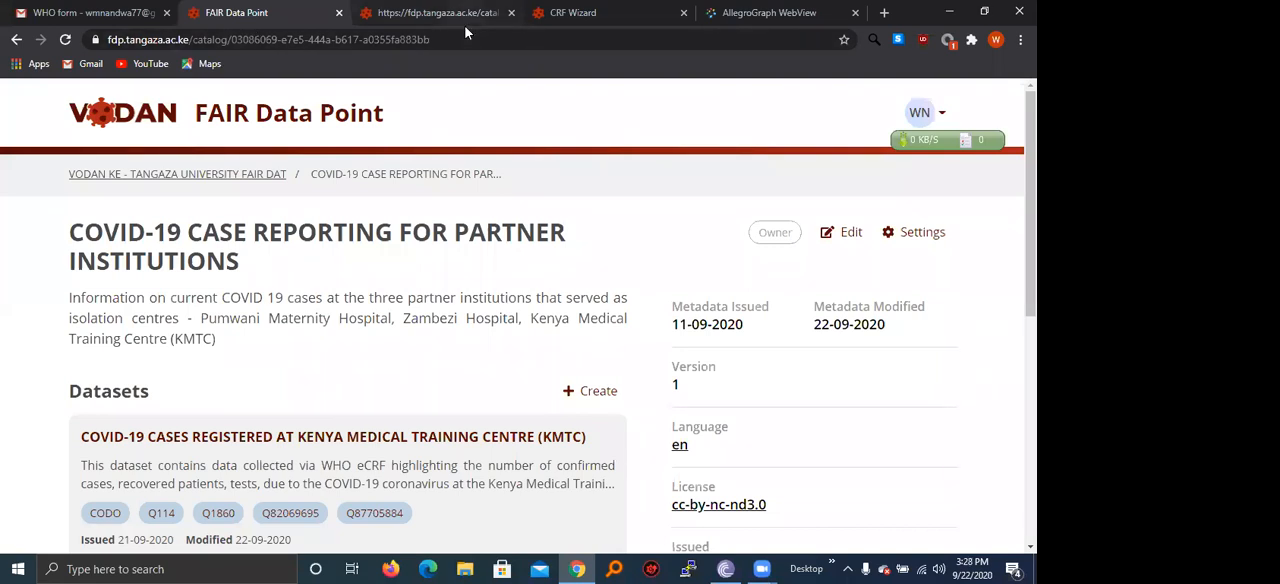
pyautogui.click(103, 12)
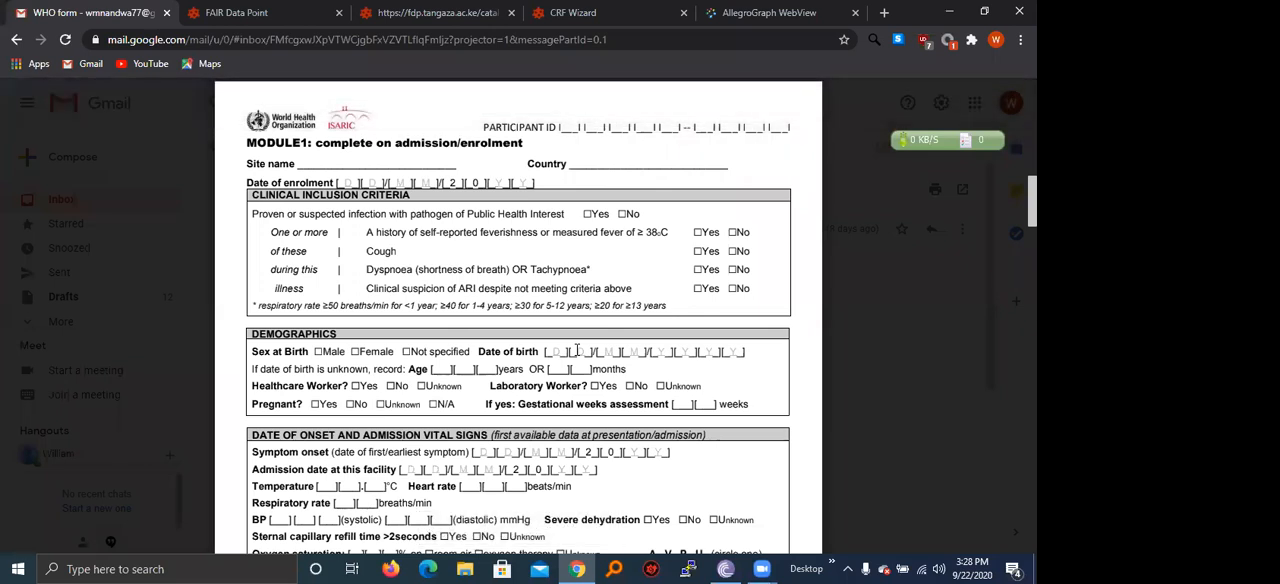
pyautogui.click(291, 14)
pyautogui.click(386, 26)
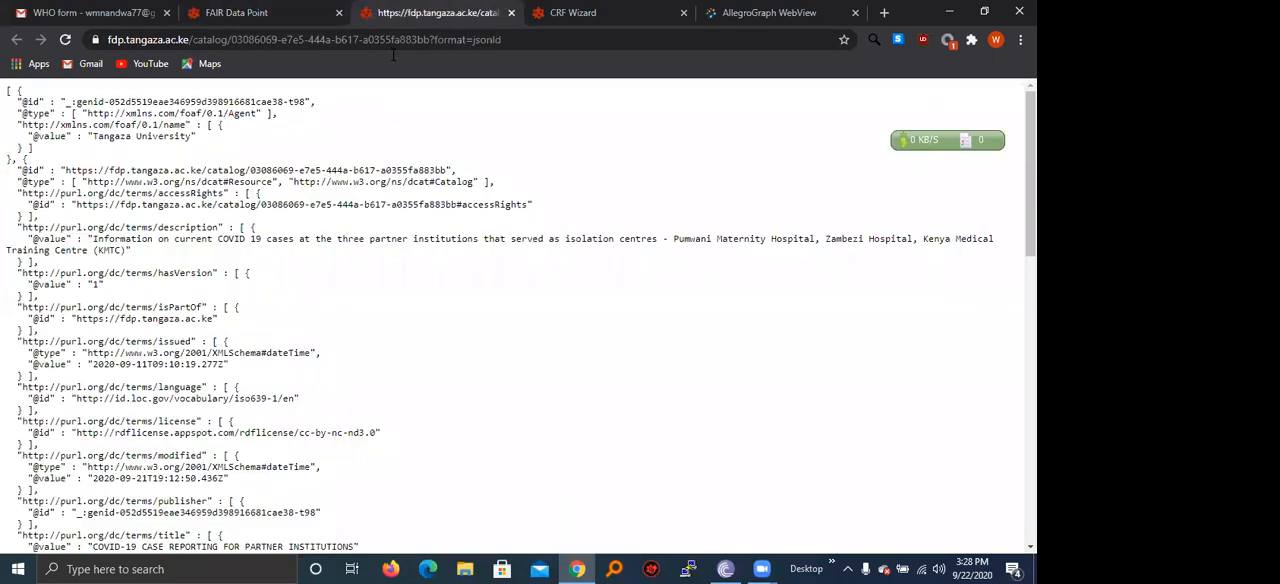
pyautogui.moveTo(391, 22); pyautogui.dragTo(198, 29)
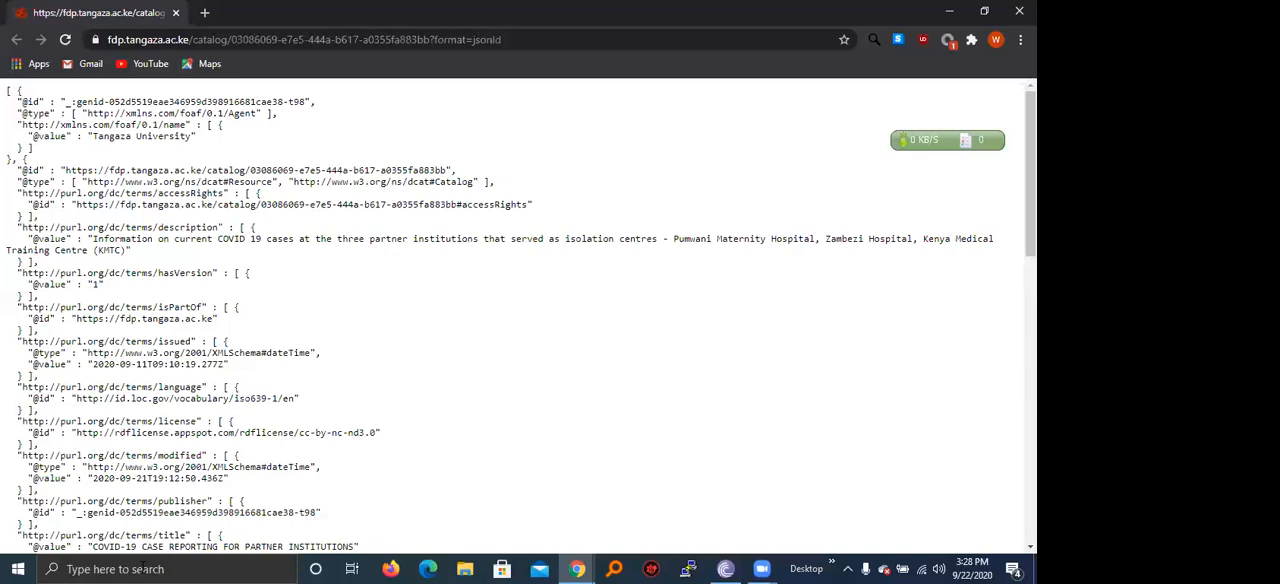